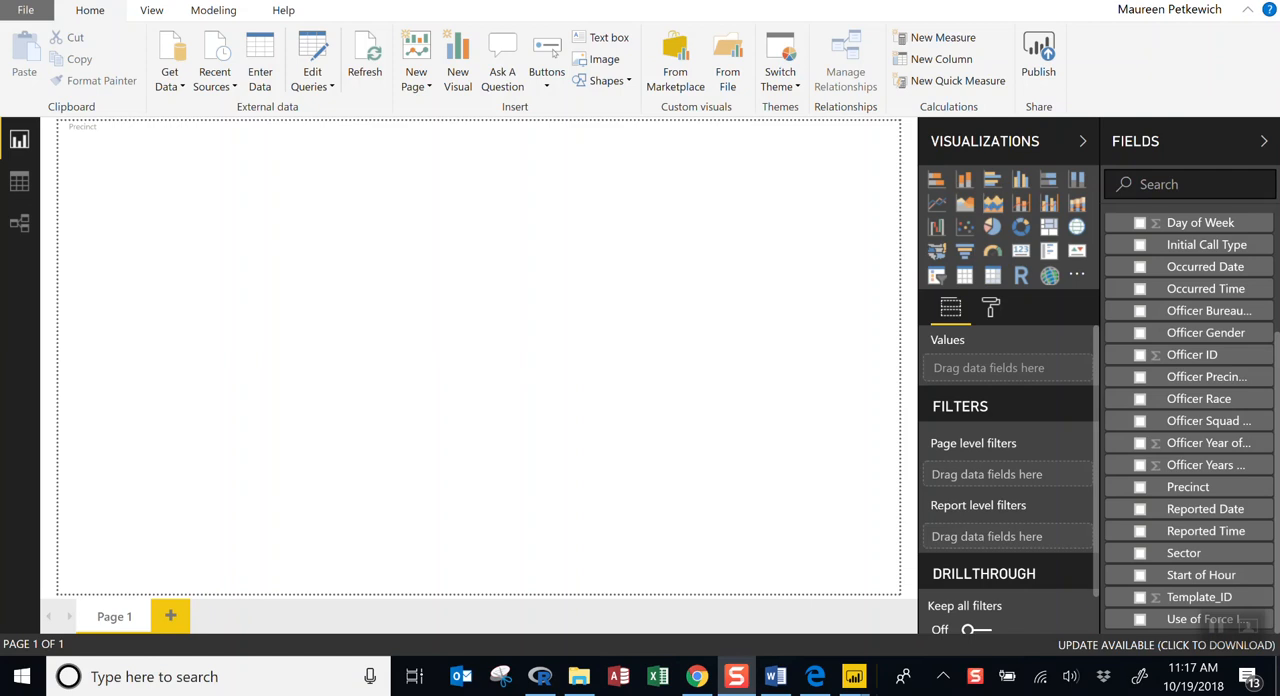
Enlarge the crisis-data table in the relationships view and review its full list of fields.
click(20, 225)
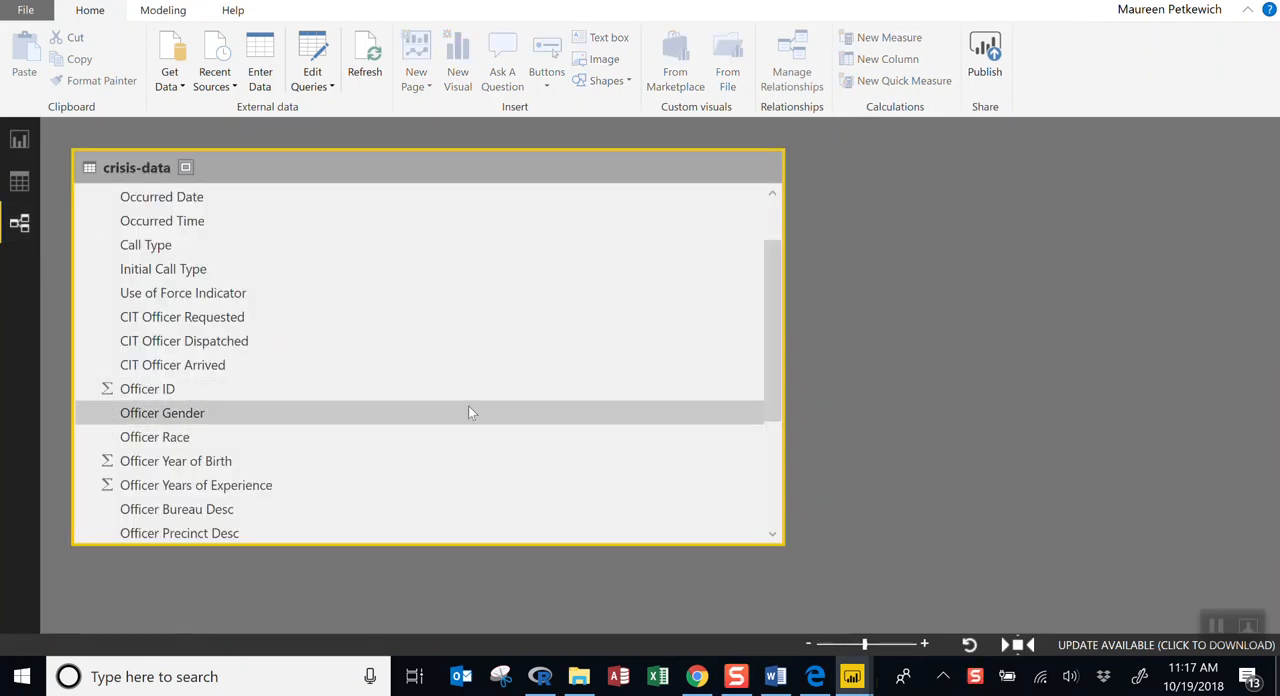
drag(786, 547, 894, 600)
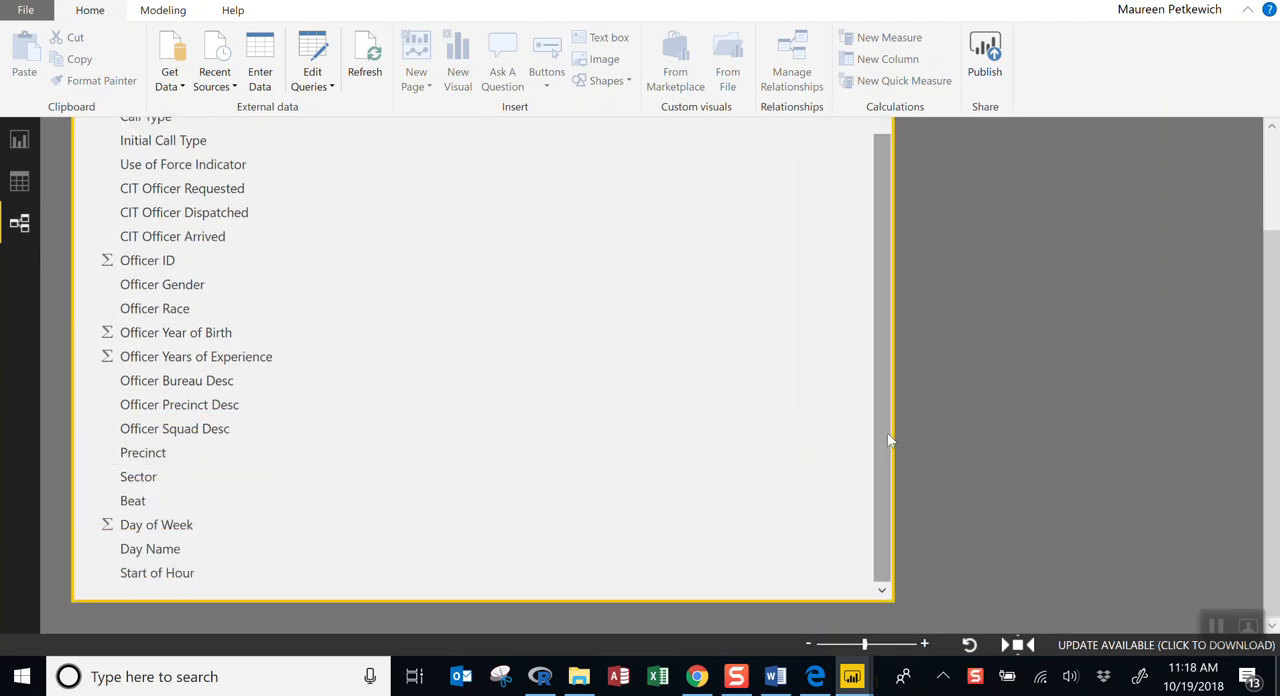
scroll(1000, 392, up, 2)
drag(889, 380, 880, 443)
scroll(1021, 379, down, 2)
scroll(725, 388, up, 1)
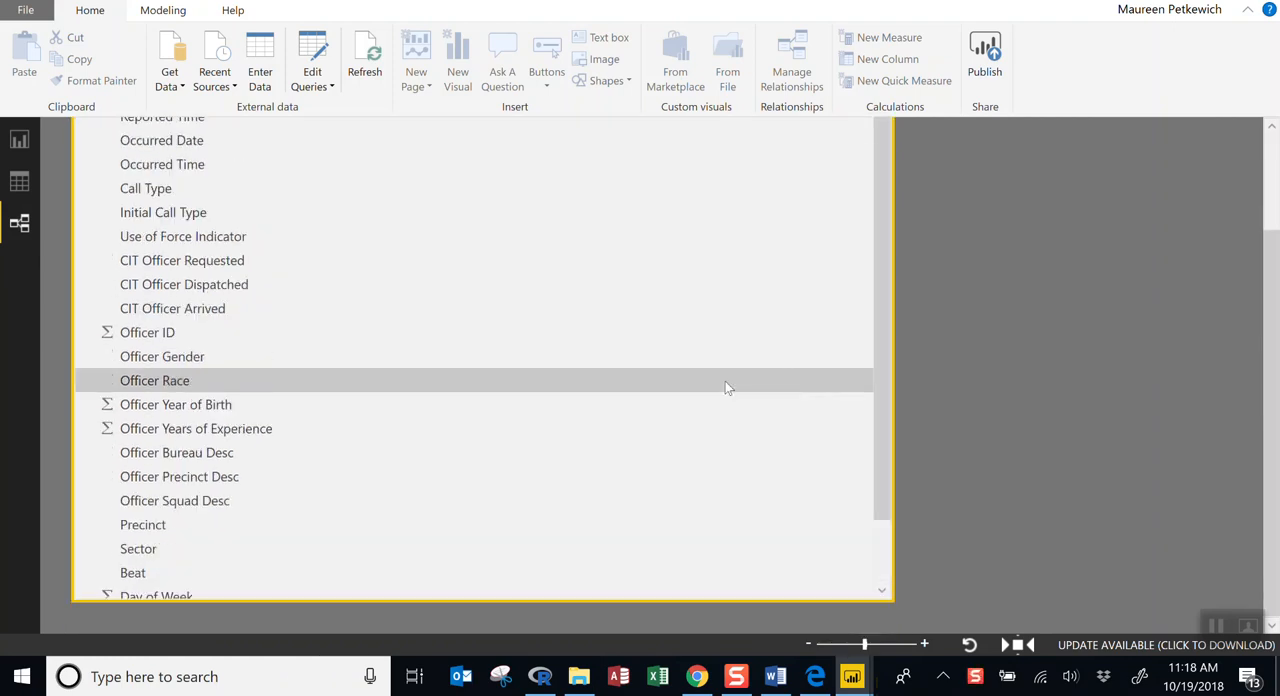
scroll(978, 383, up, 2)
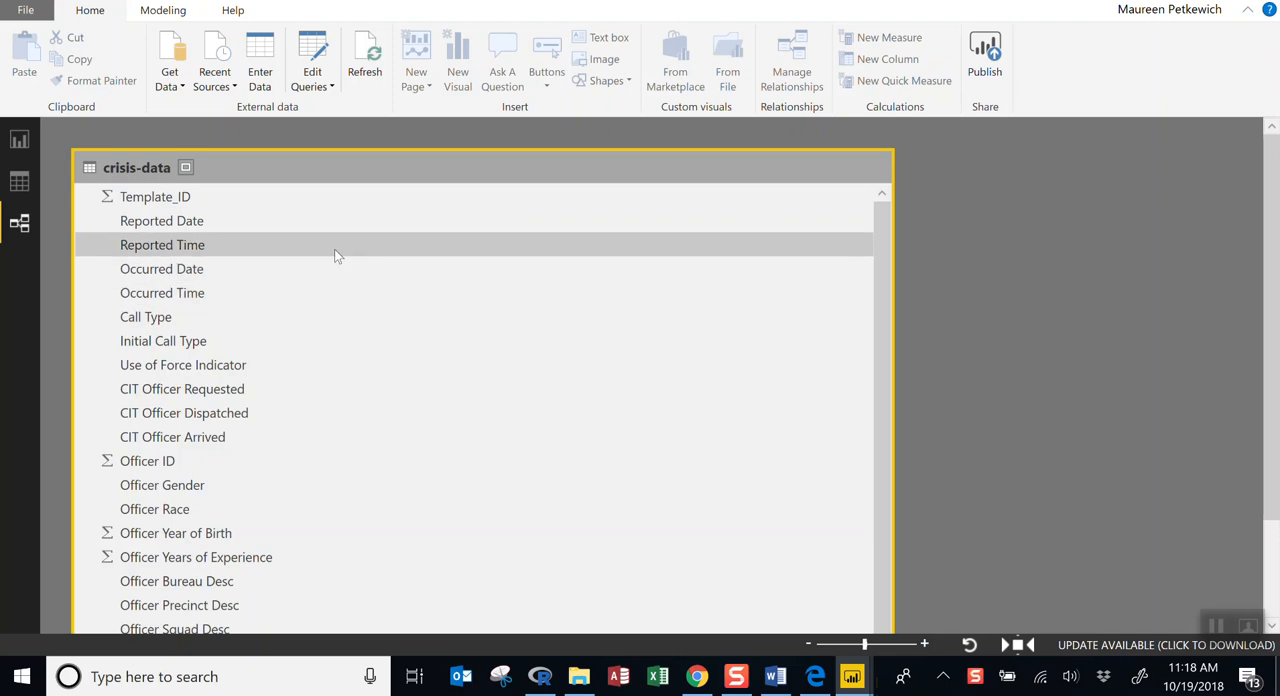
Browse the crisis-data records in the data view and return to the report canvas.
click(19, 183)
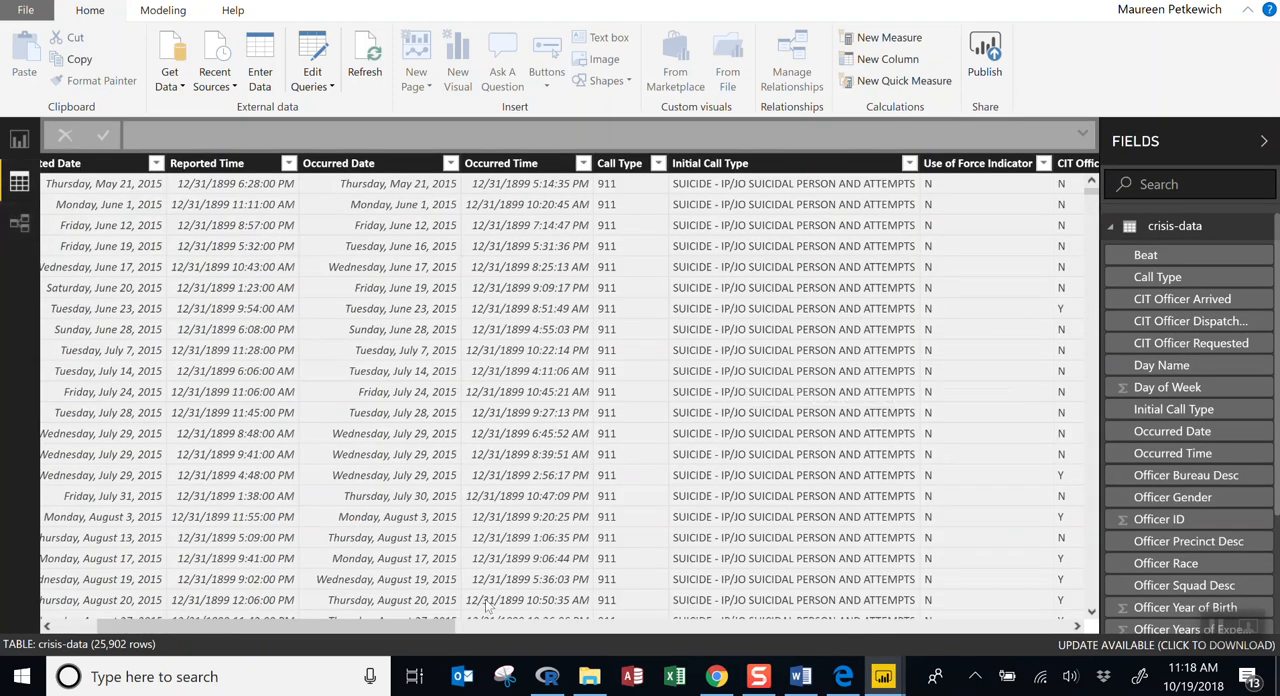
drag(444, 625, 228, 606)
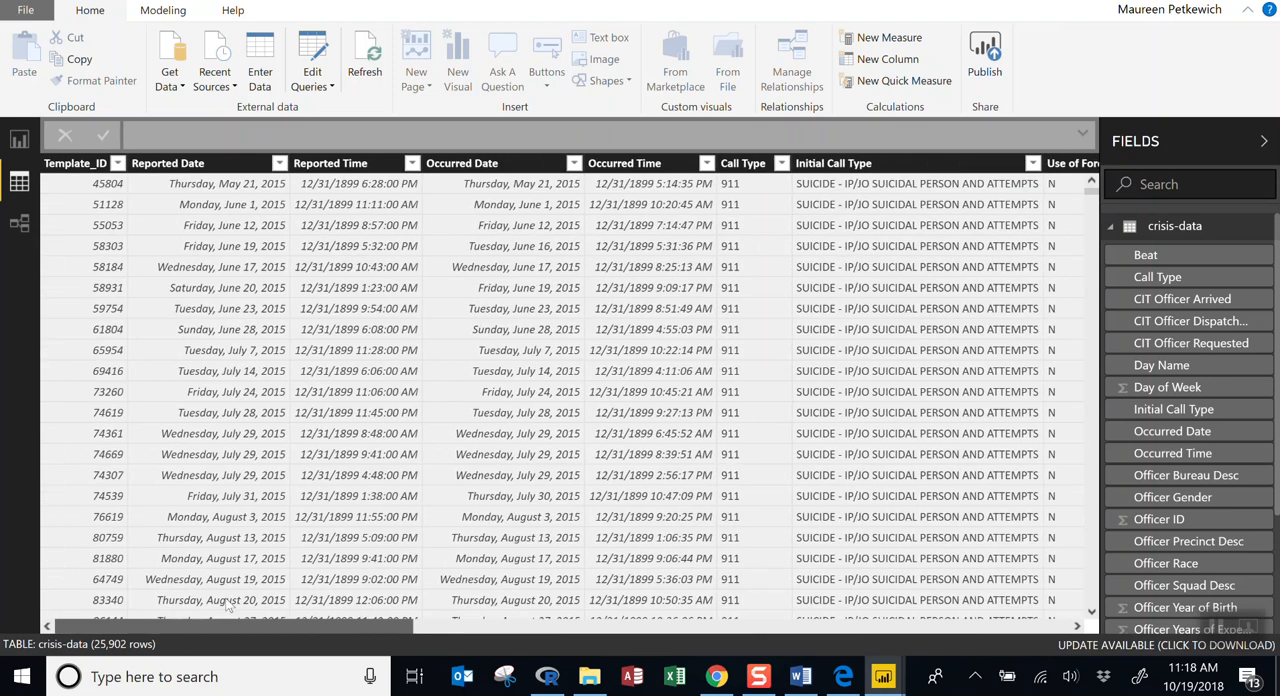
click(20, 143)
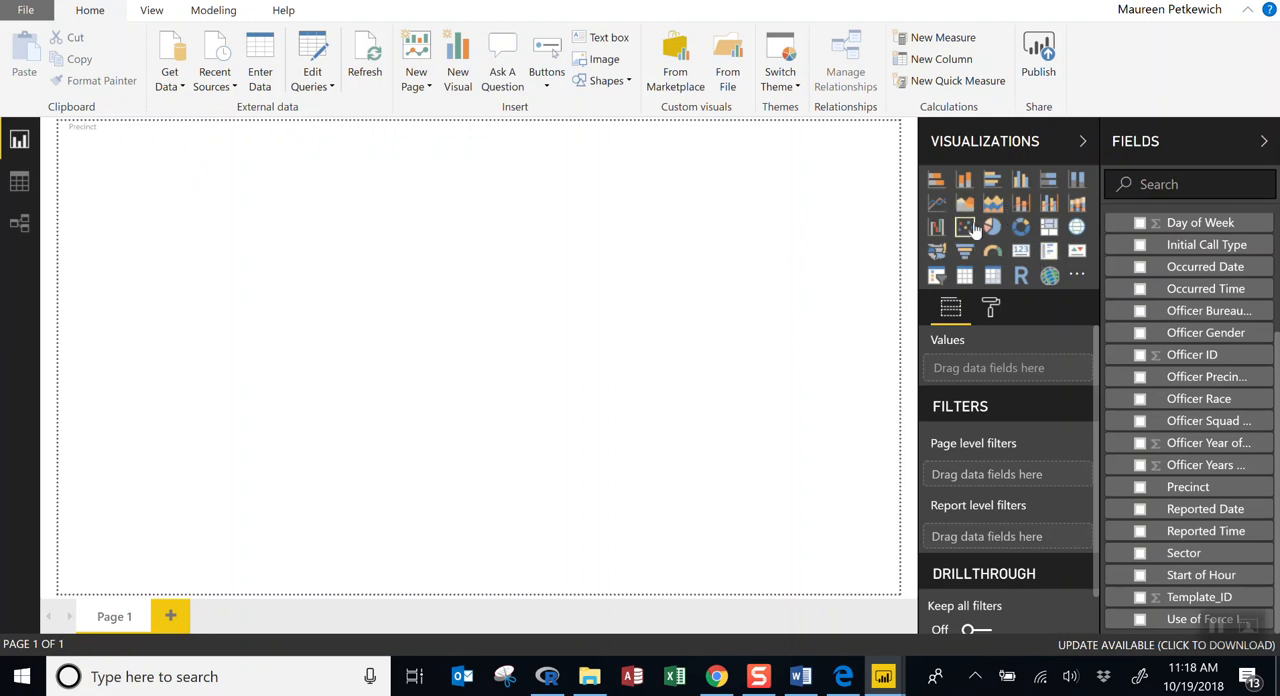
Collapse the Visualizations and Fields panes and expand both again.
click(1083, 145)
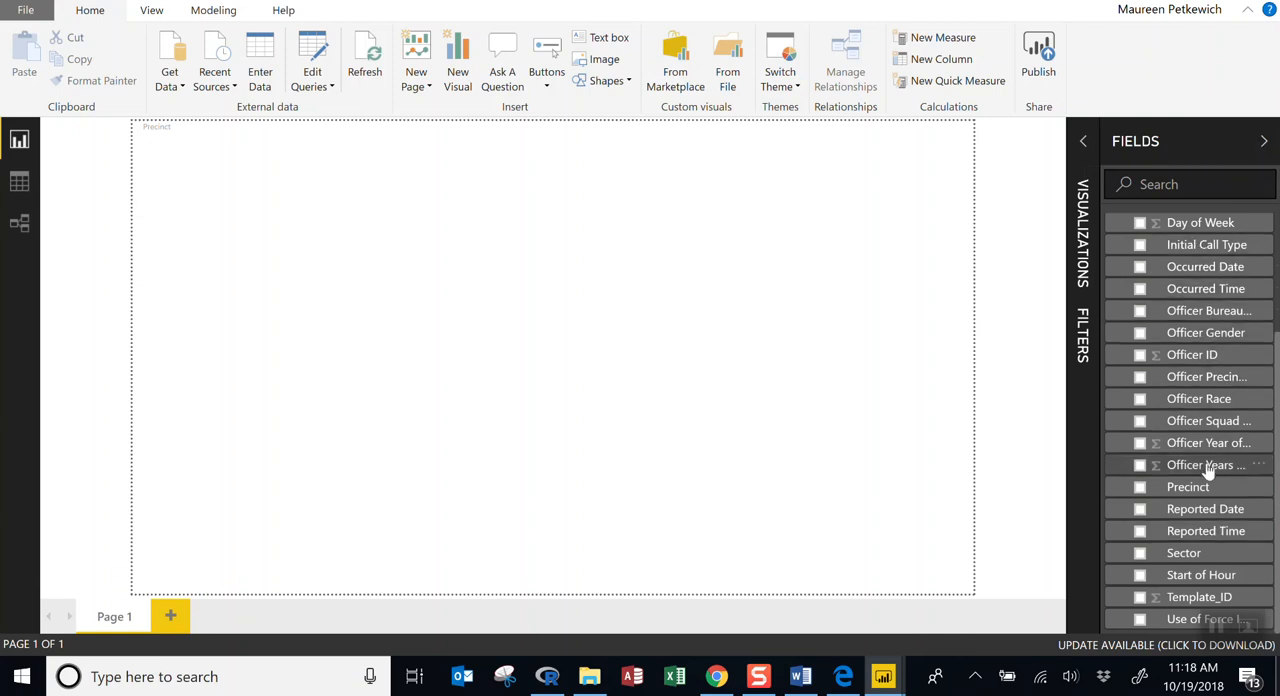
click(1261, 145)
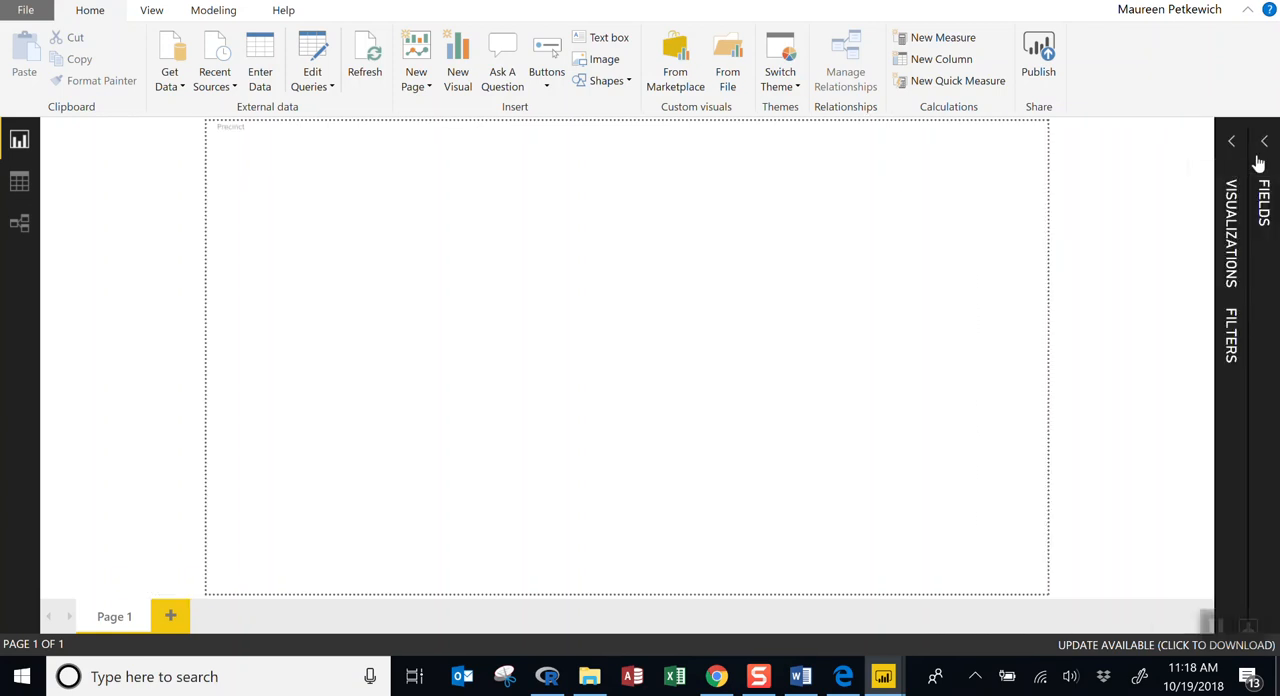
click(1266, 146)
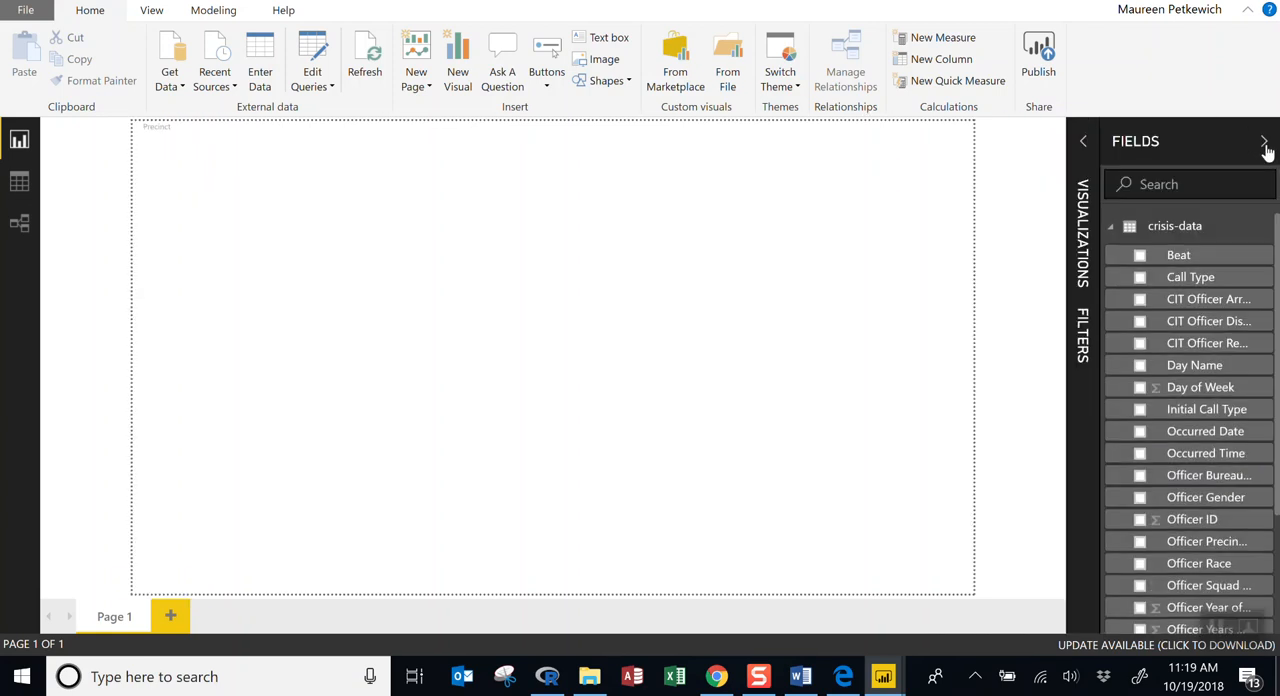
click(1085, 146)
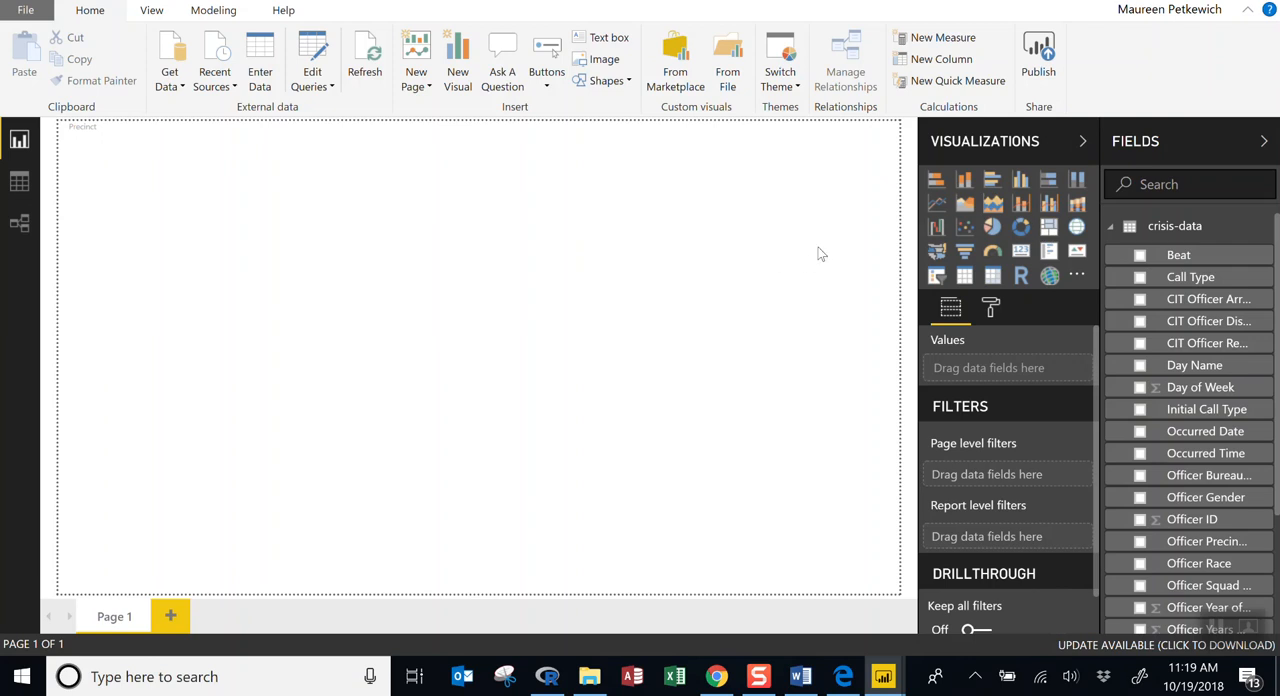
Add a stacked bar chart in the upper-left area of the report page with Precinct as its axis.
click(937, 182)
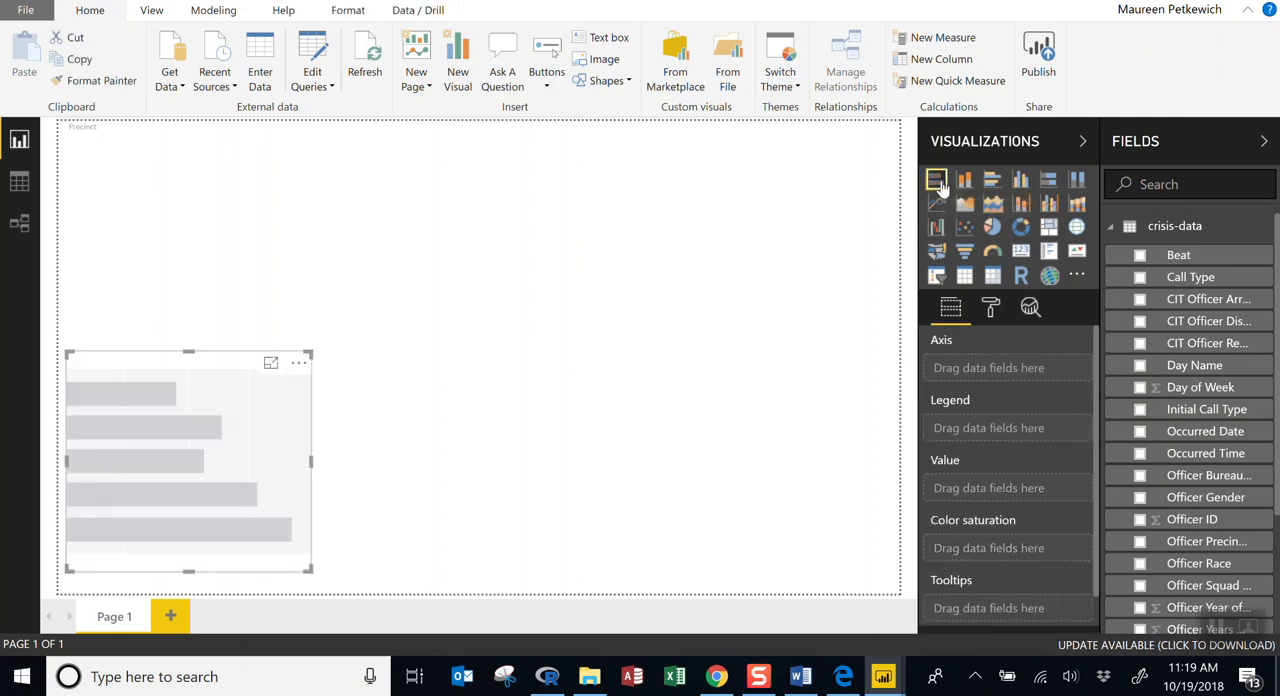
drag(167, 375, 218, 177)
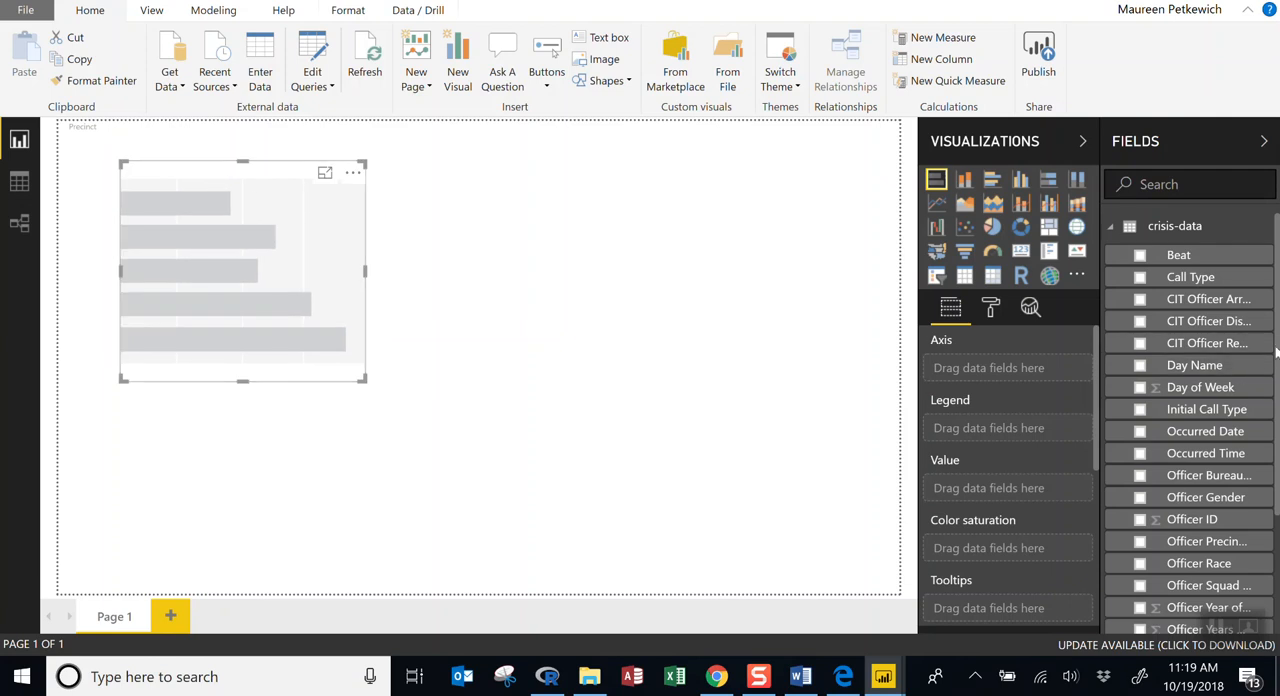
scroll(1270, 380, down, 2)
scroll(1277, 400, down, 1)
scroll(1277, 430, down, 3)
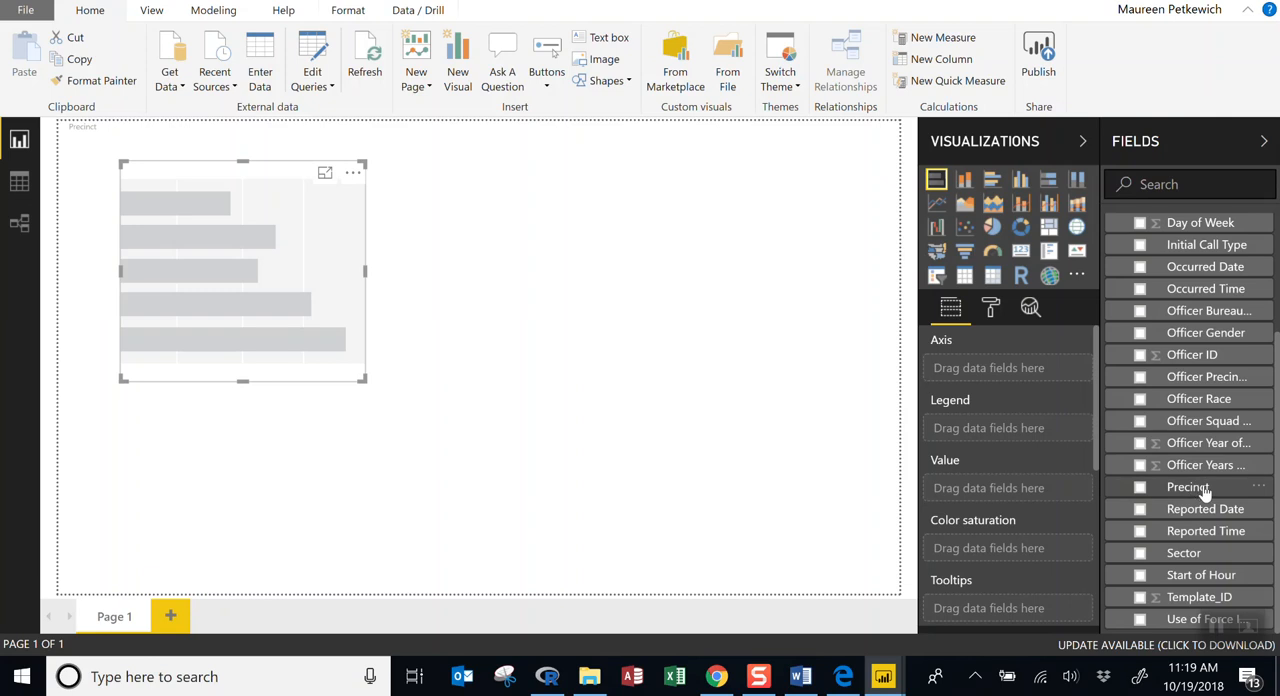
drag(1206, 489, 1031, 373)
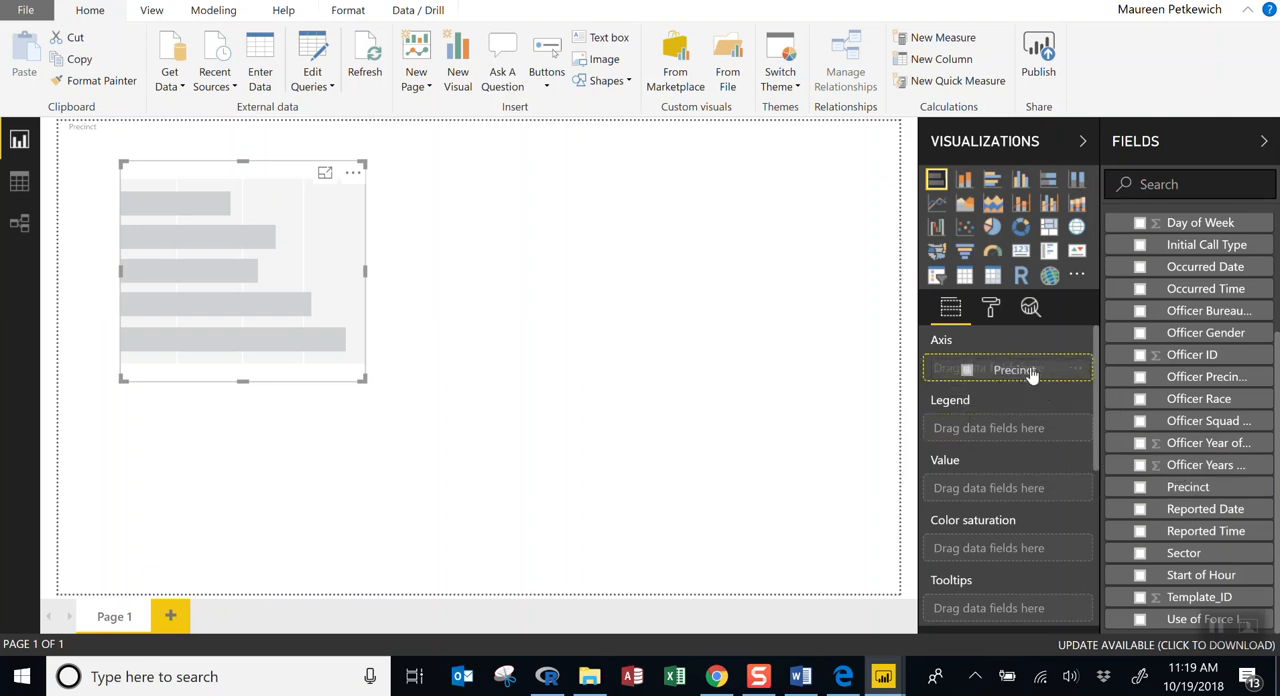
drag(1031, 373, 1032, 374)
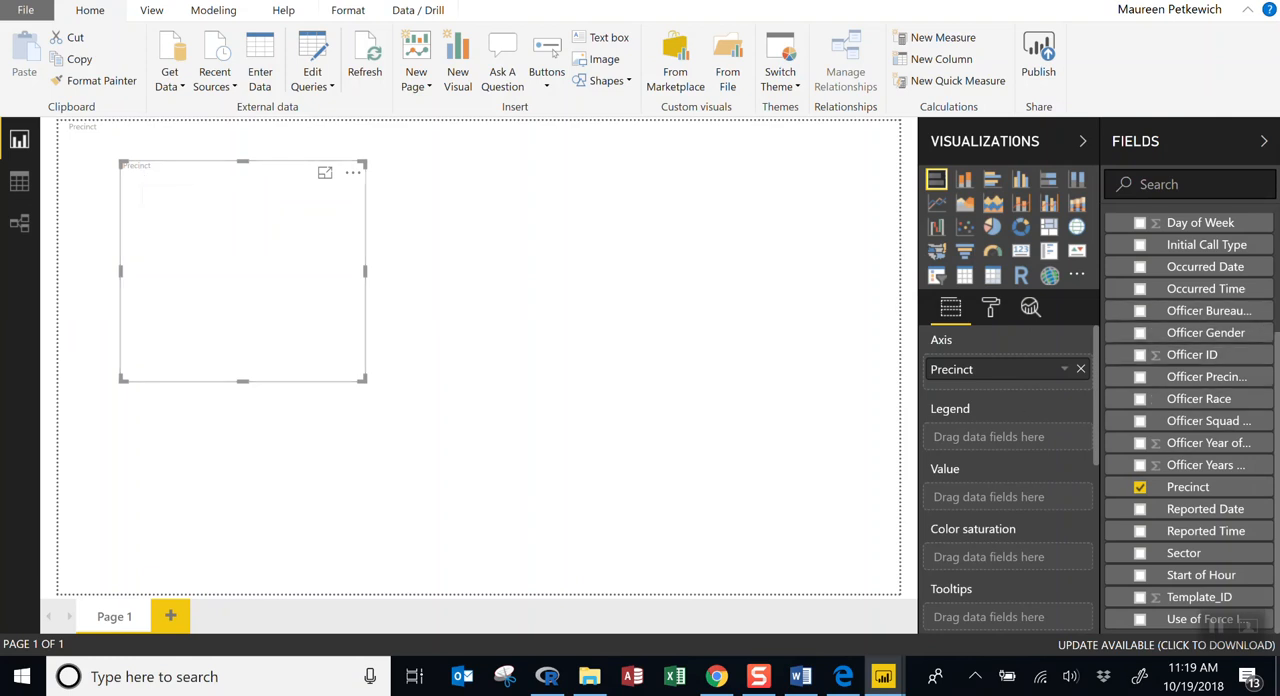
Assign Template_ID as the bar chart's value, summarized by Count.
scroll(1277, 368, up, 3)
scroll(1272, 453, down, 3)
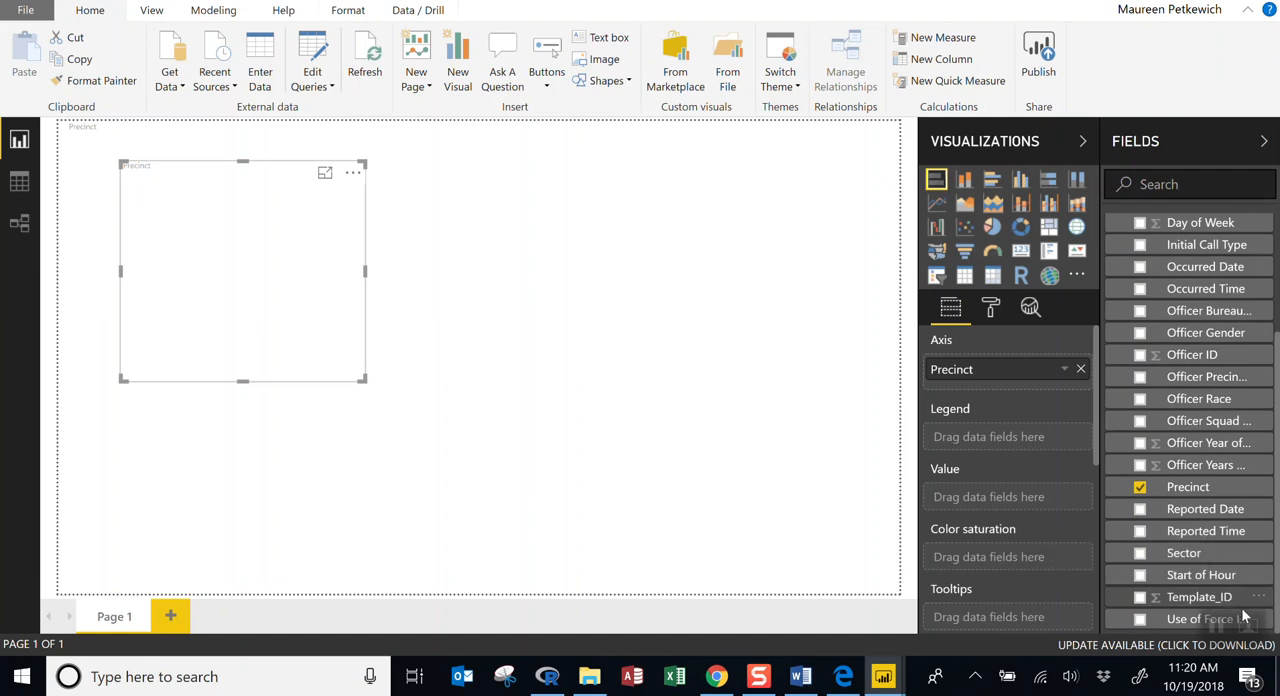
drag(1212, 606, 1024, 508)
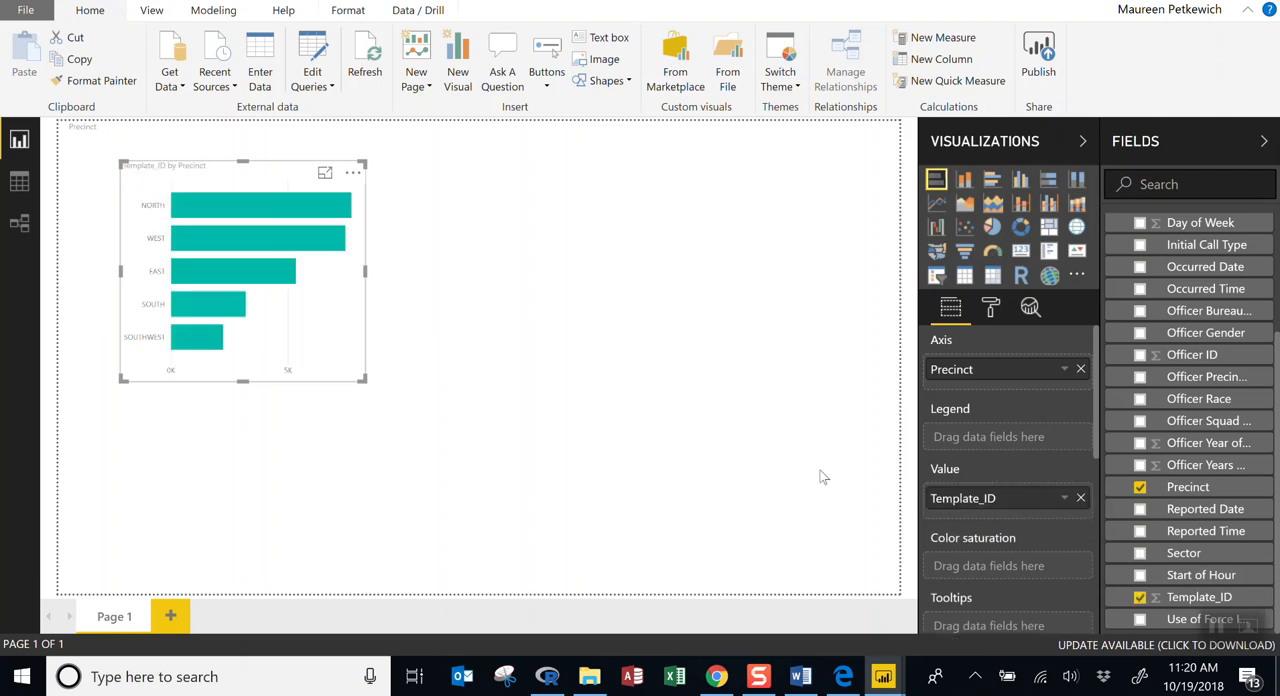
click(1065, 503)
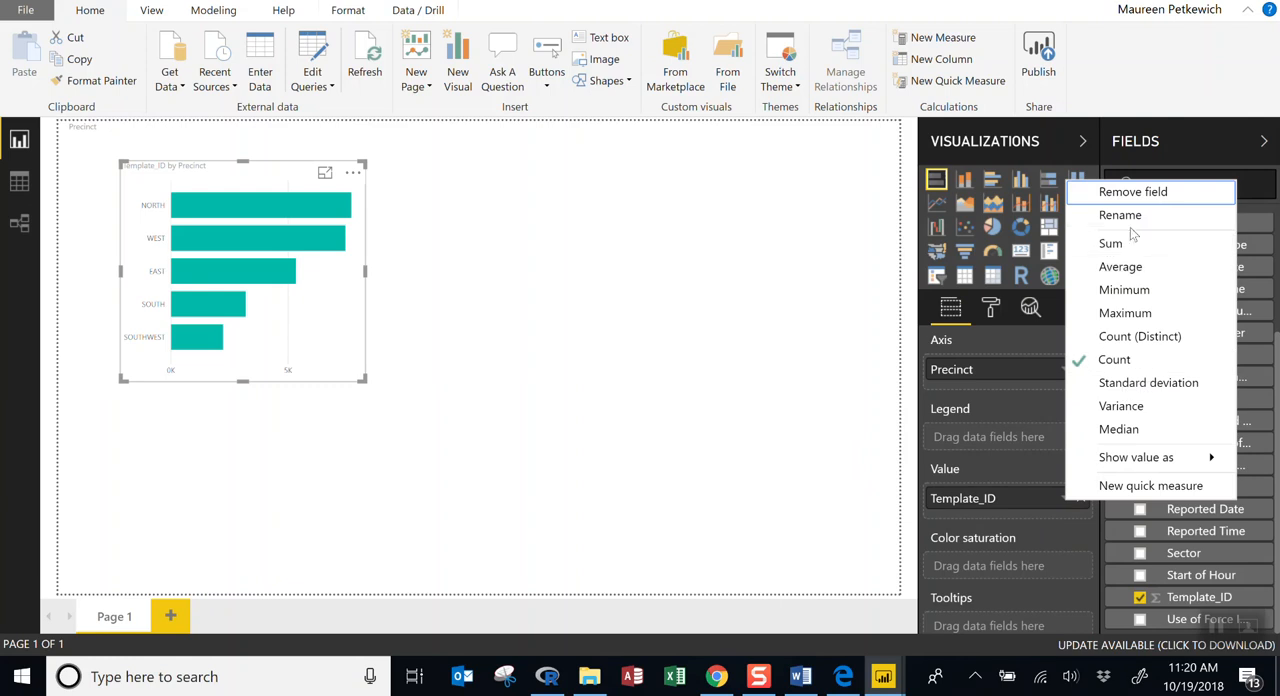
click(1133, 365)
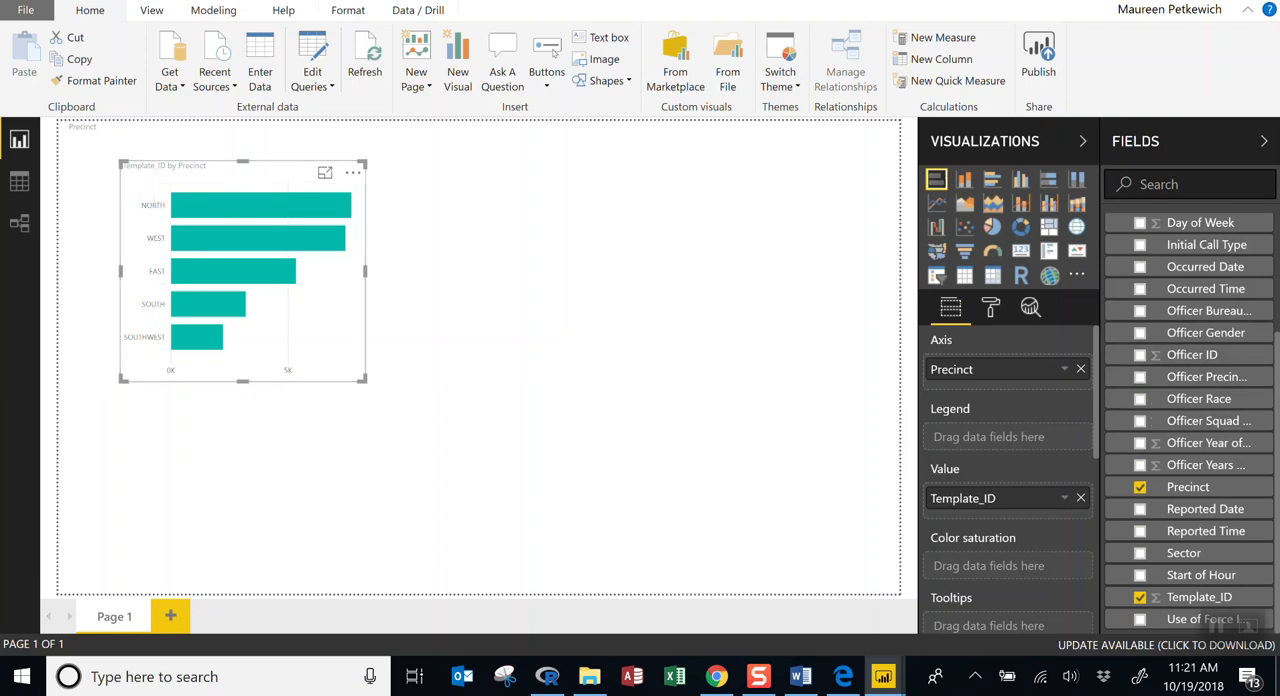
Rename the Template_ID field as Count of Incidents.
click(1262, 600)
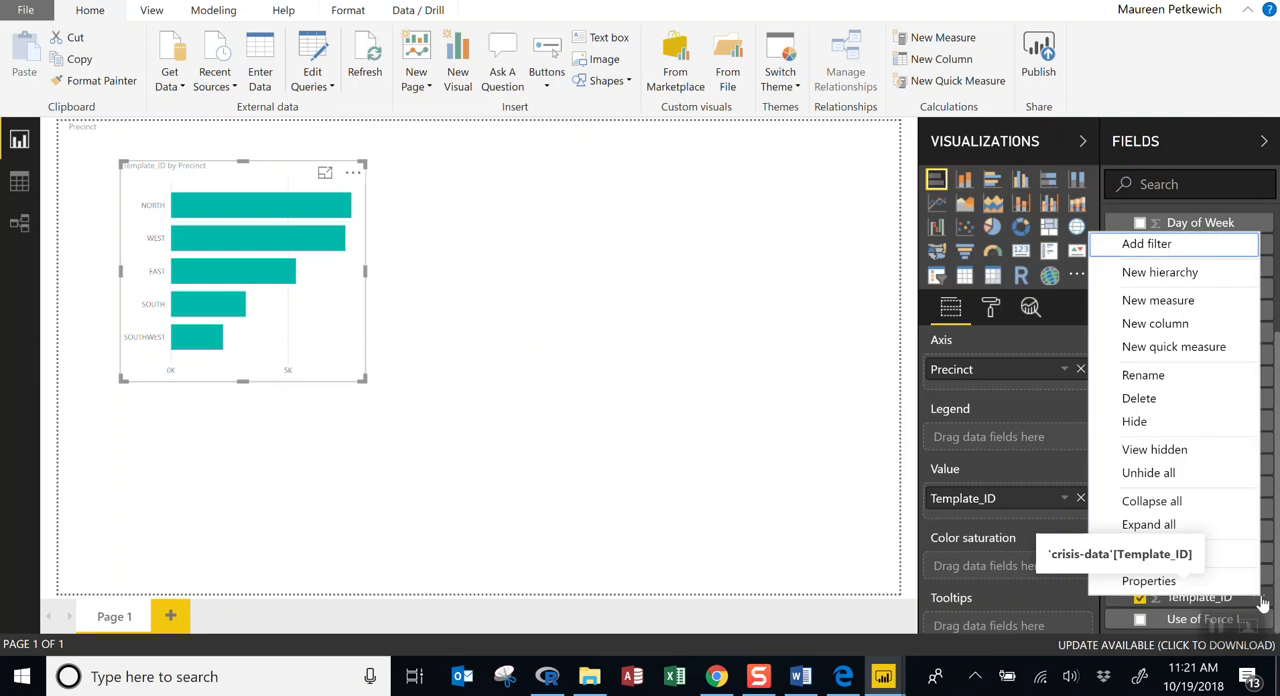
click(1262, 600)
click(1262, 600)
click(1165, 375)
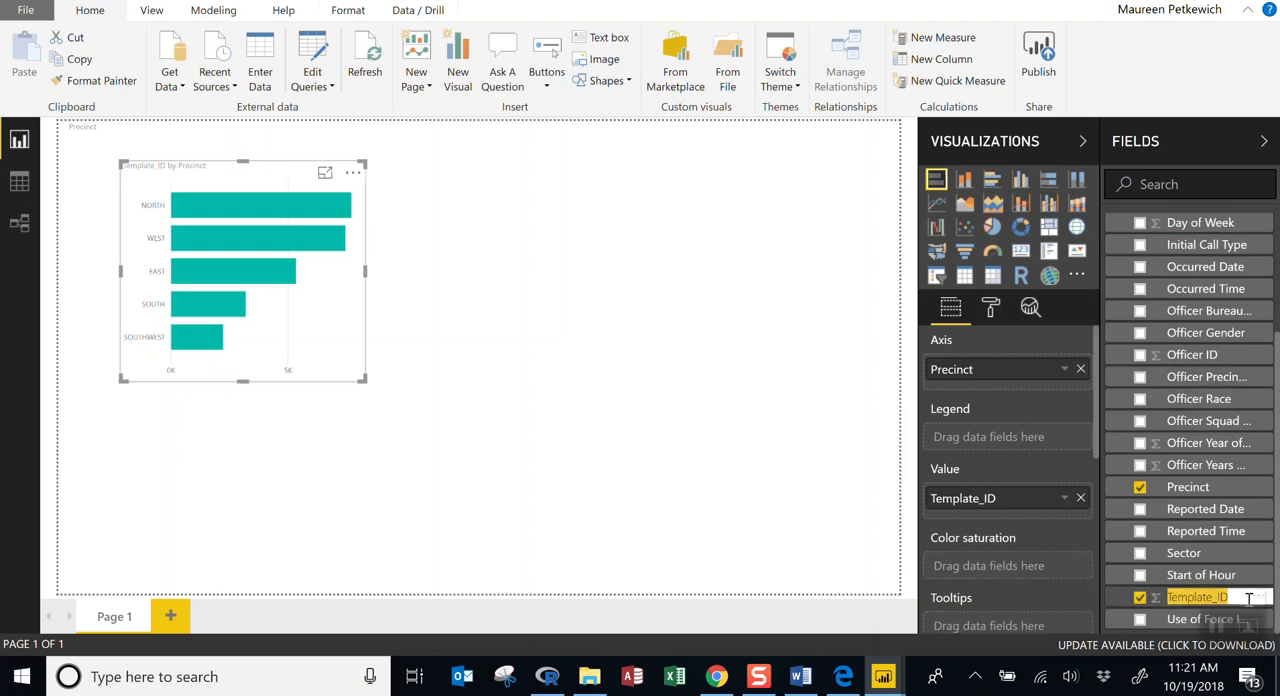
text(Count of Incidents)
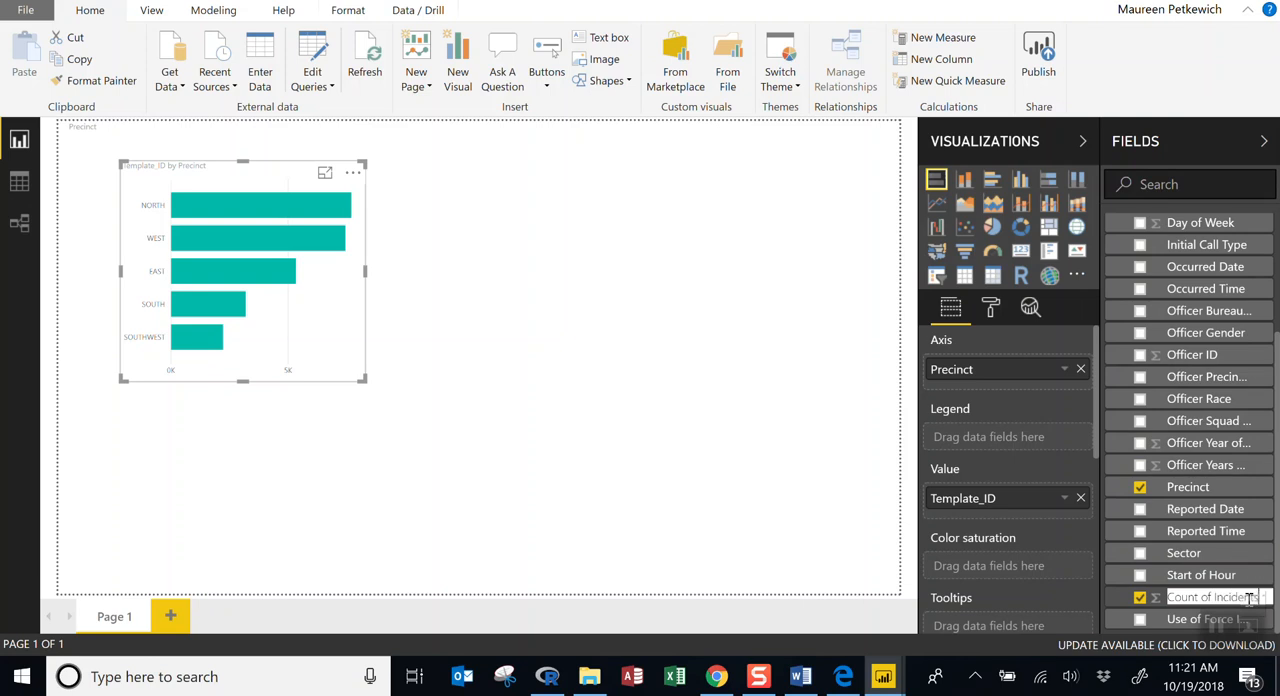
key(Return)
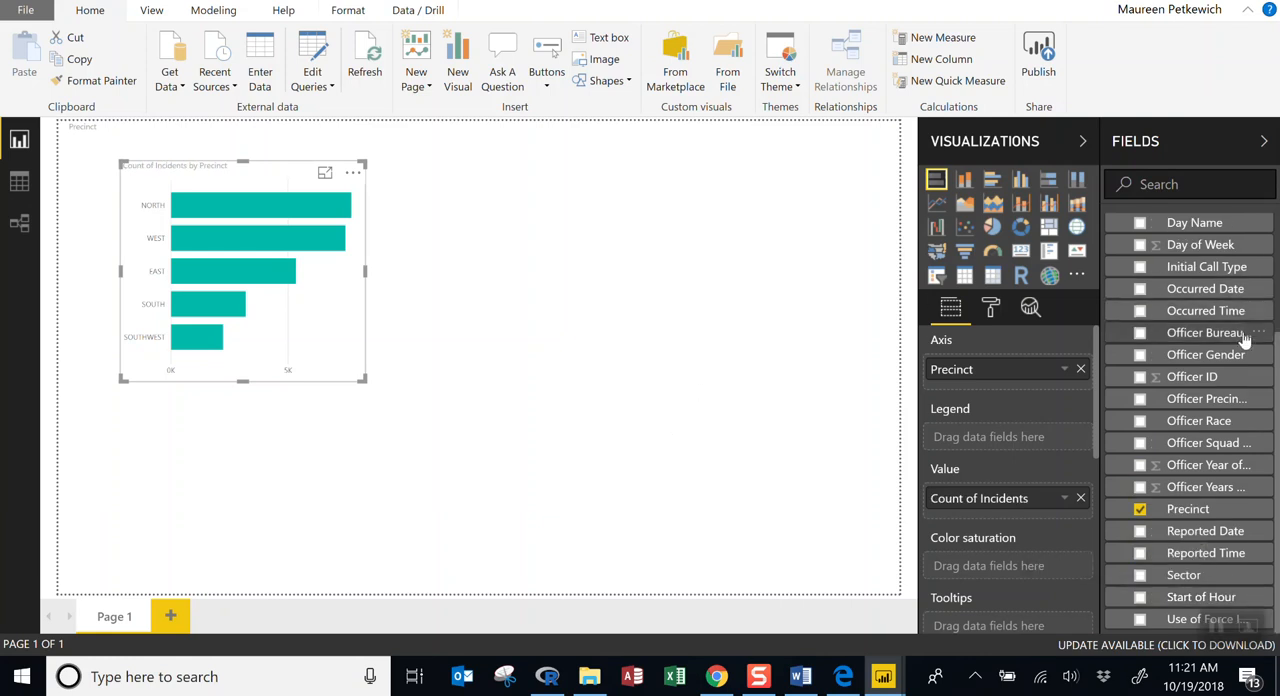
scroll(1210, 250, up, 3)
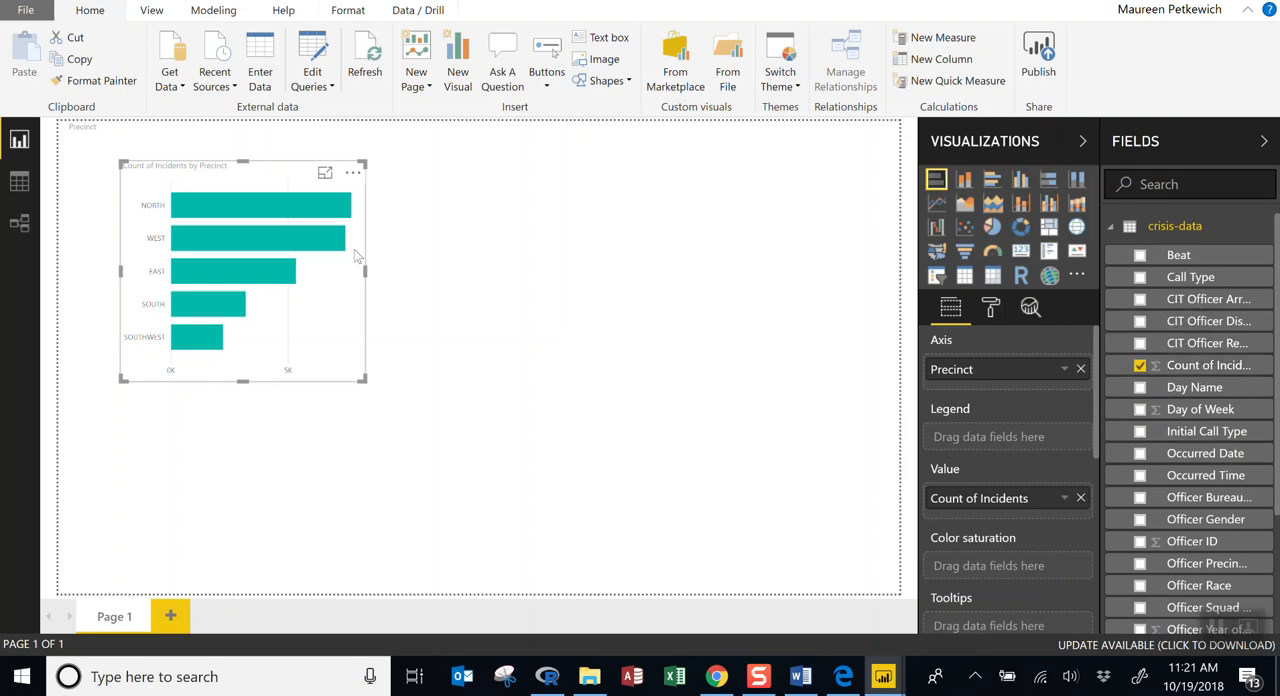
Shift the bar chart slightly up and left on the page and inspect the incident counts of its precinct bars.
drag(162, 162, 135, 153)
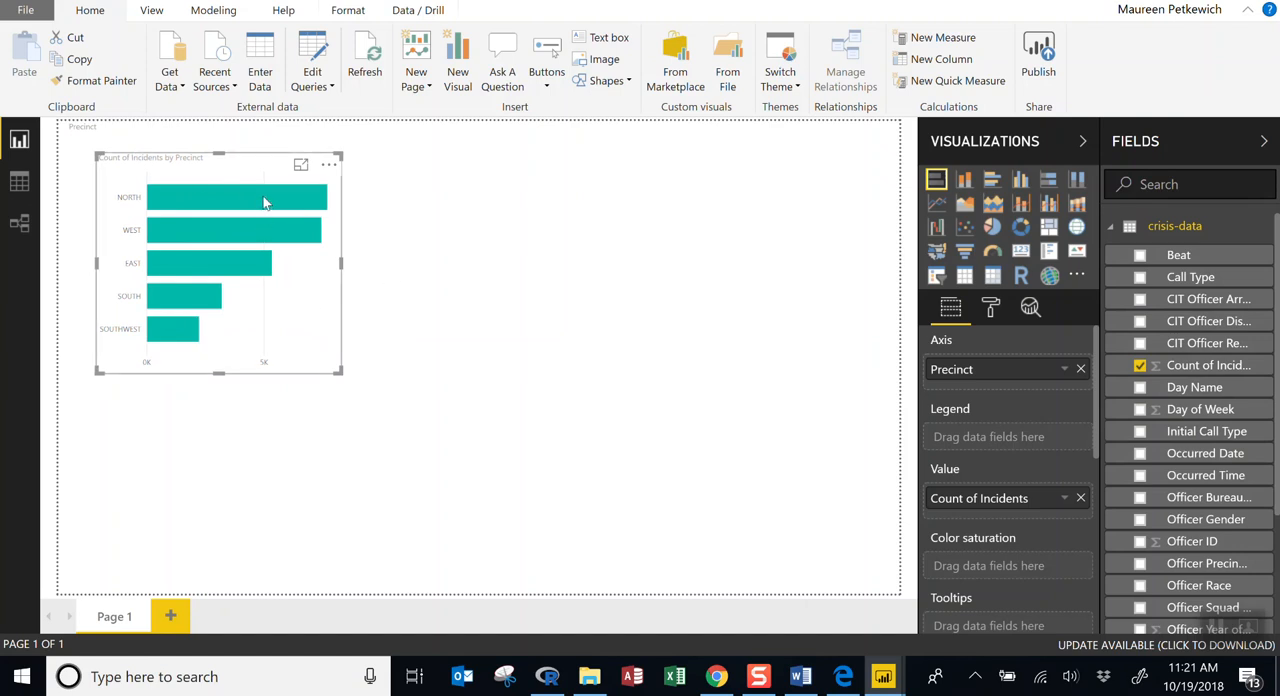
mouse_move(265, 201)
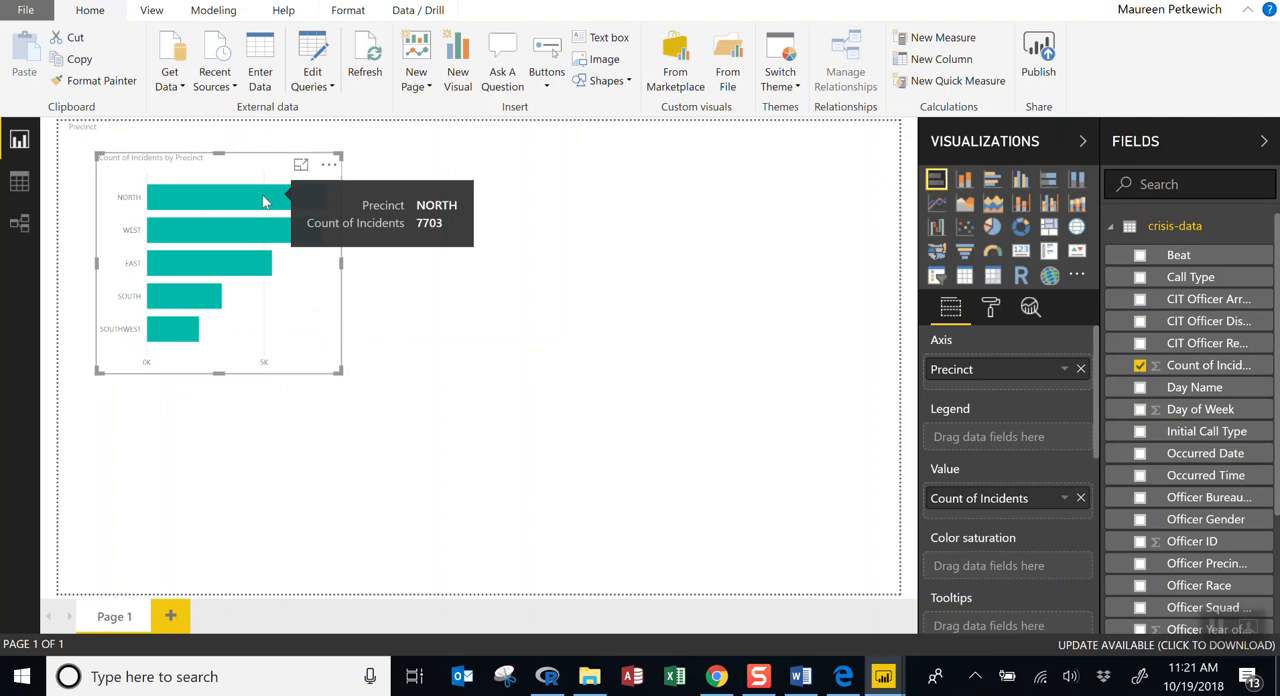
mouse_move(250, 232)
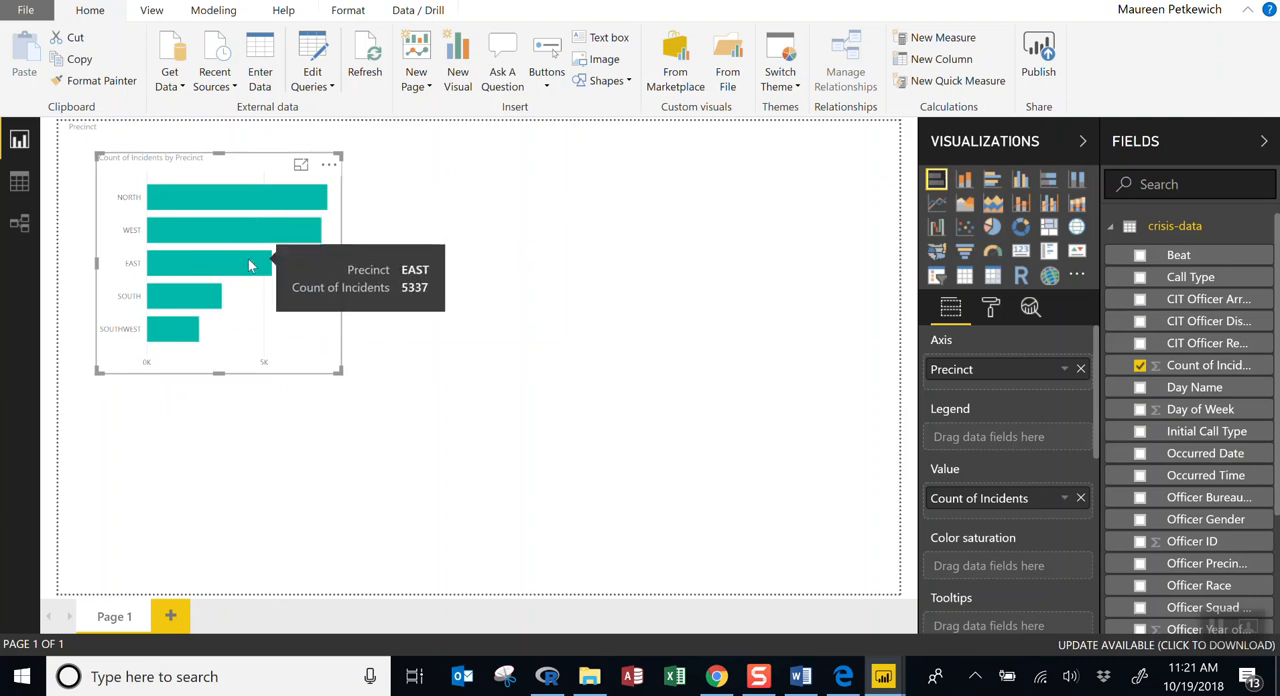
mouse_move(212, 304)
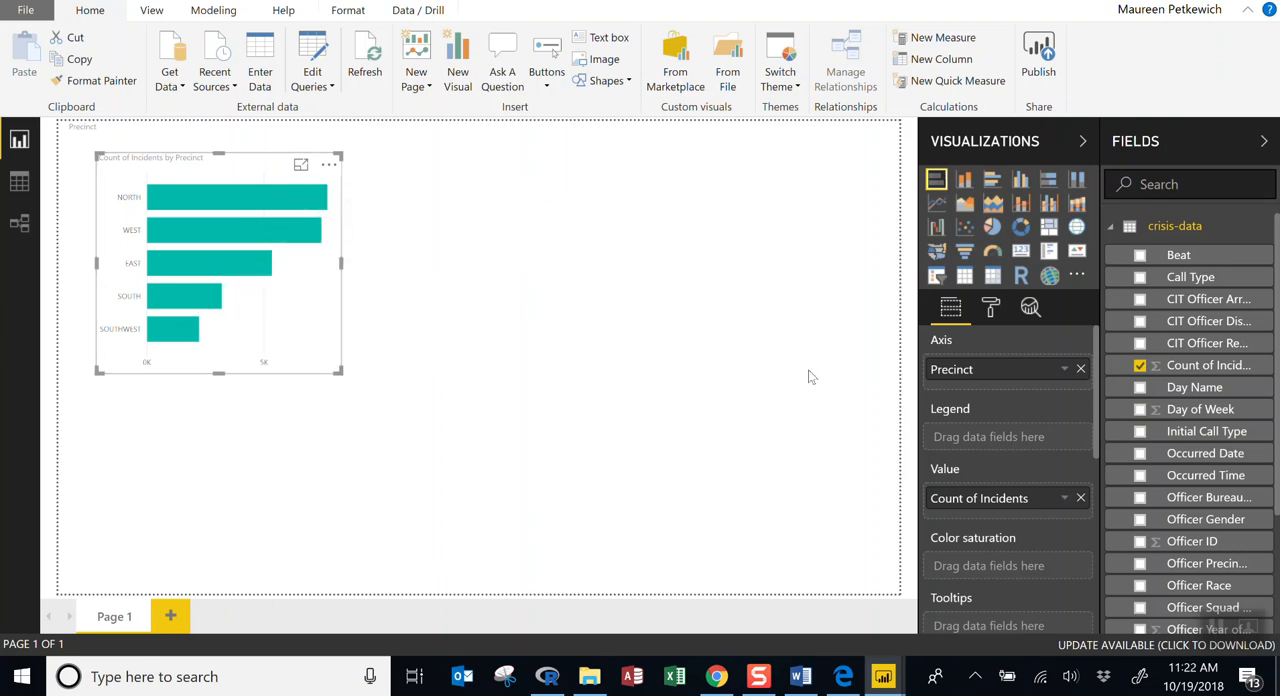
Look through the bar chart's General formatting options and collapse them again.
click(991, 312)
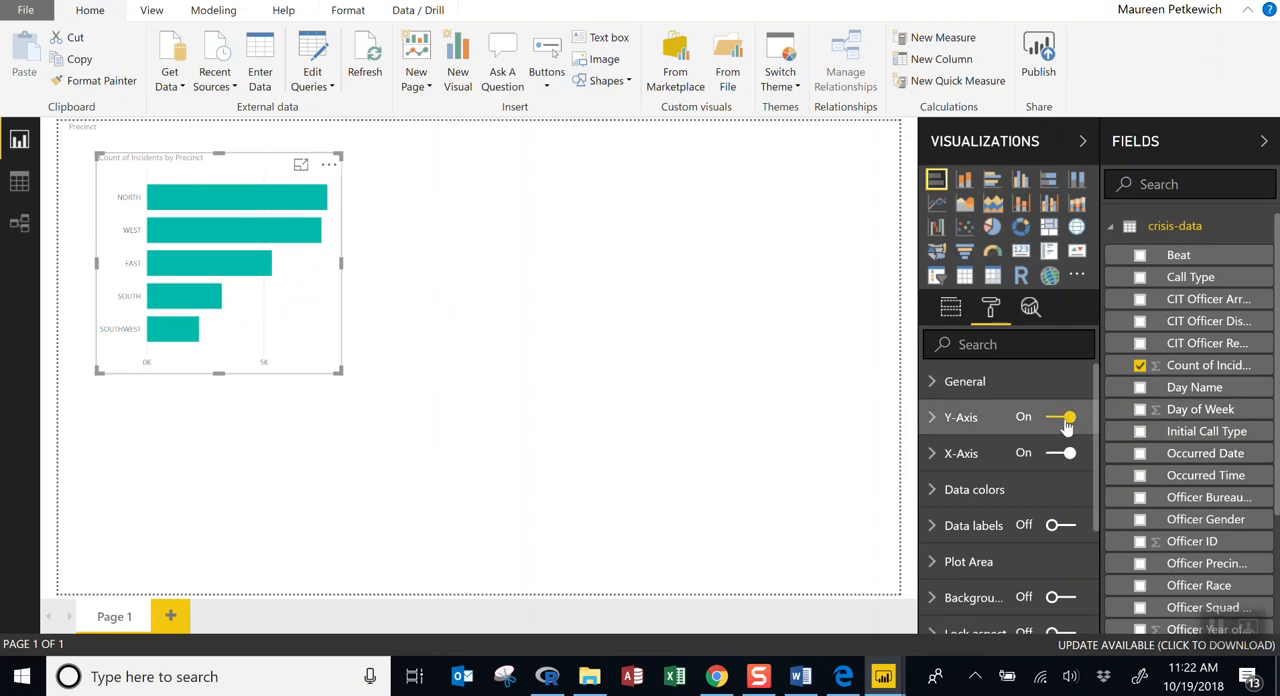
click(939, 392)
scroll(1032, 449, down, 5)
scroll(1032, 449, down, 1)
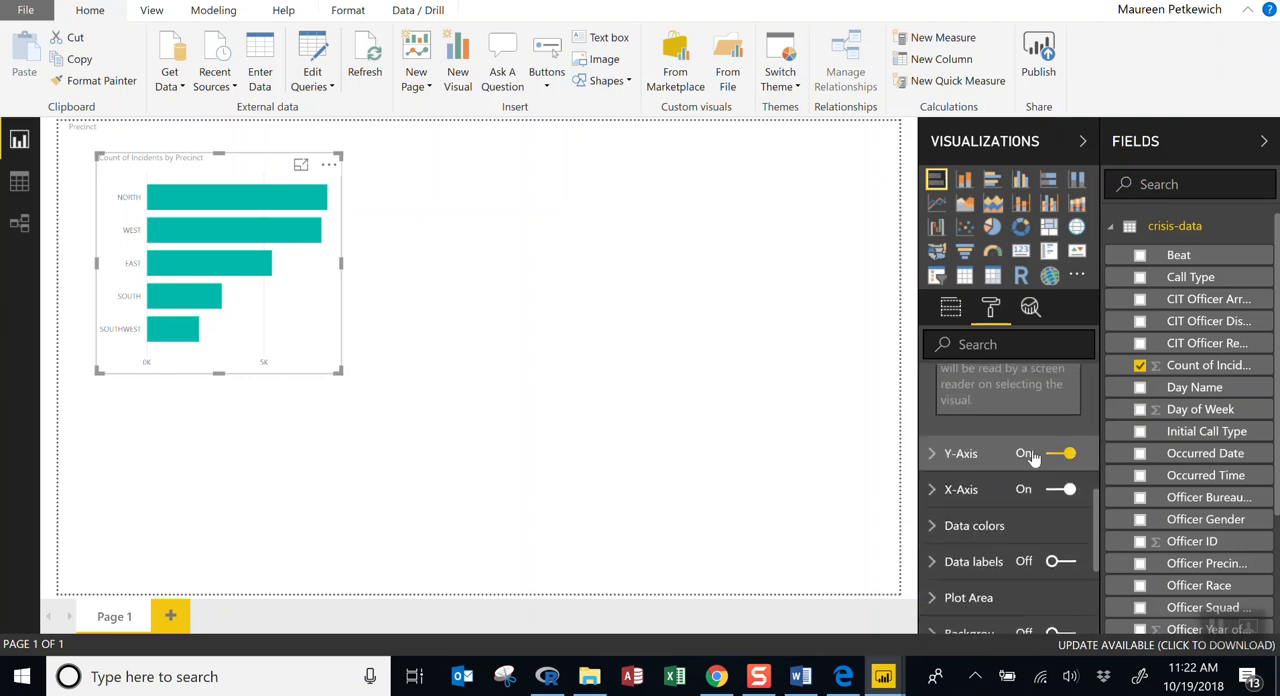
scroll(1032, 449, up, 5)
click(935, 390)
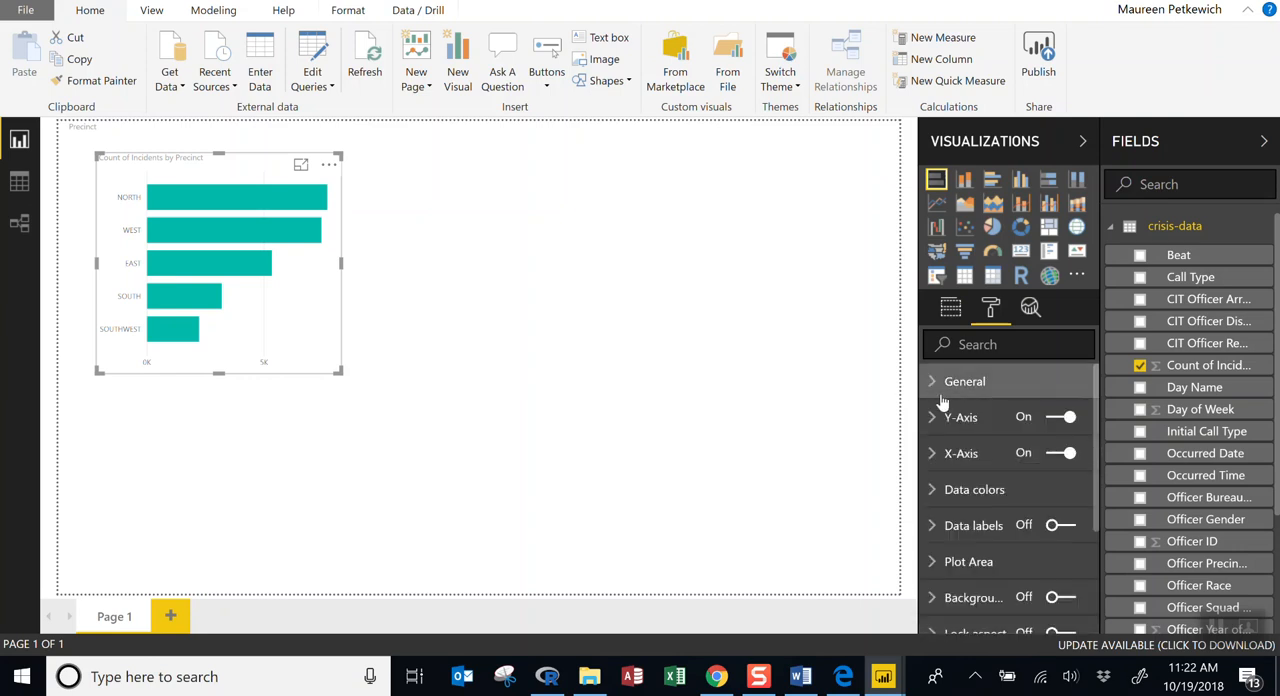
Set the default data color of the precinct bars to a lighter teal shade after trying light red.
scroll(952, 468, down, 3)
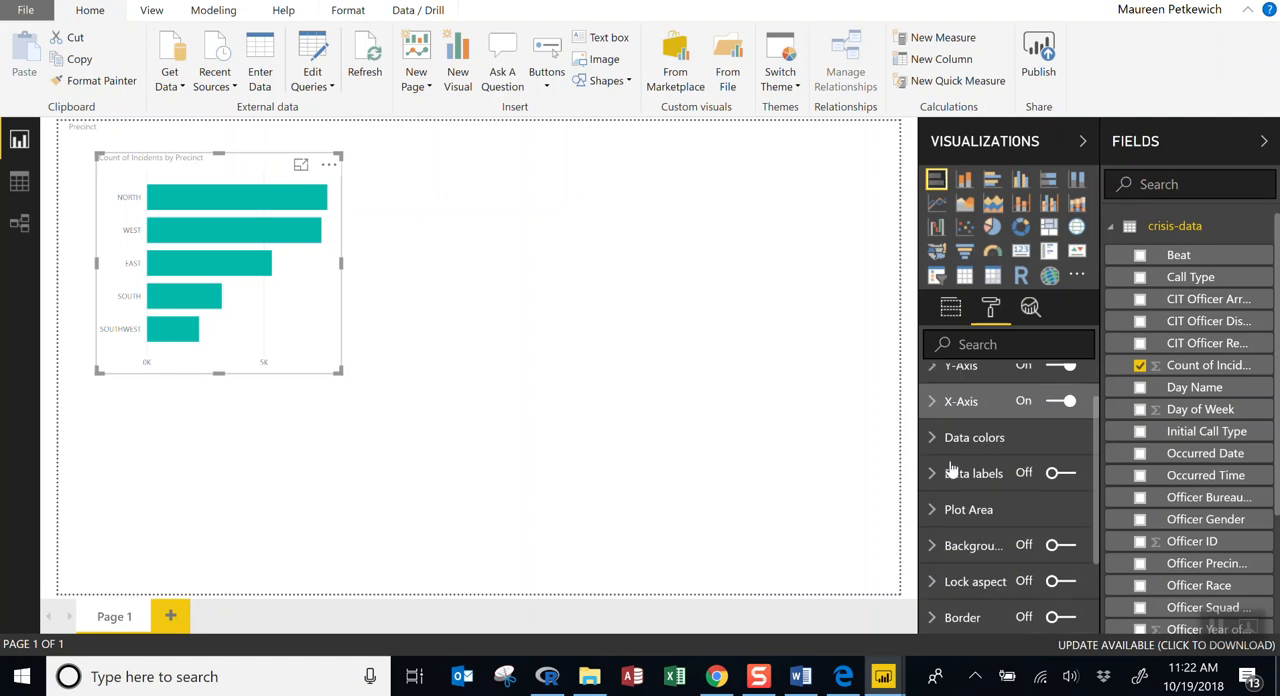
click(935, 392)
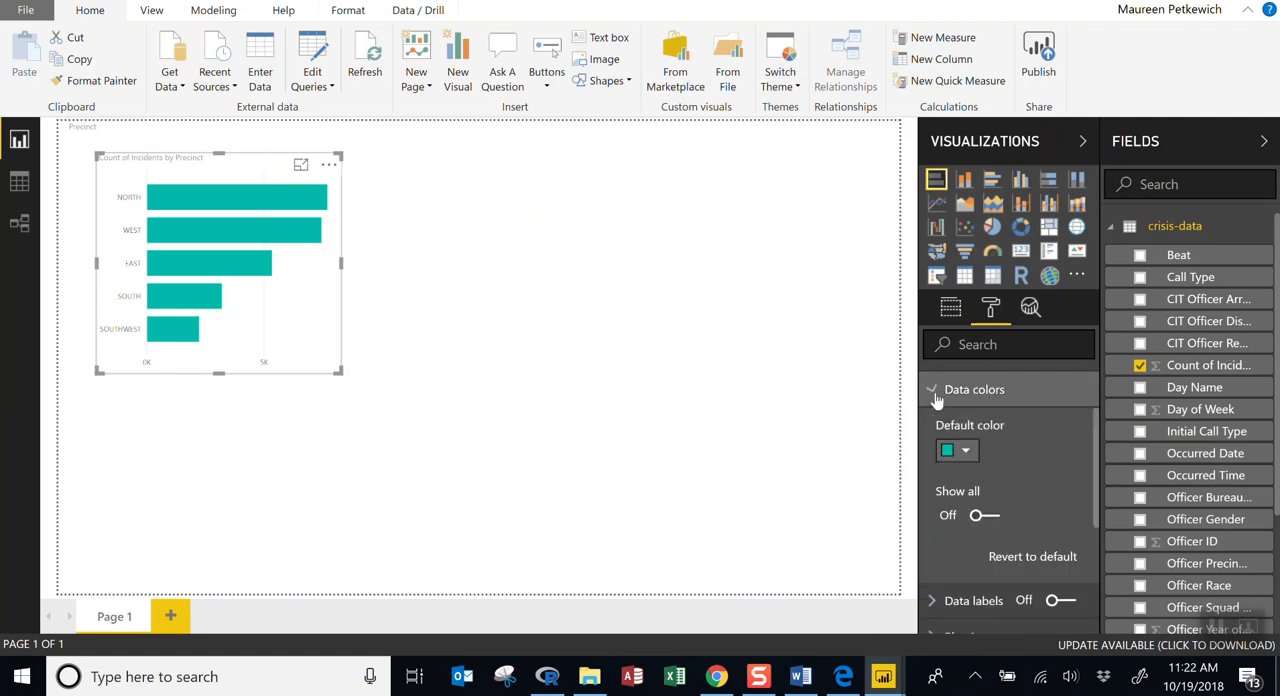
click(966, 451)
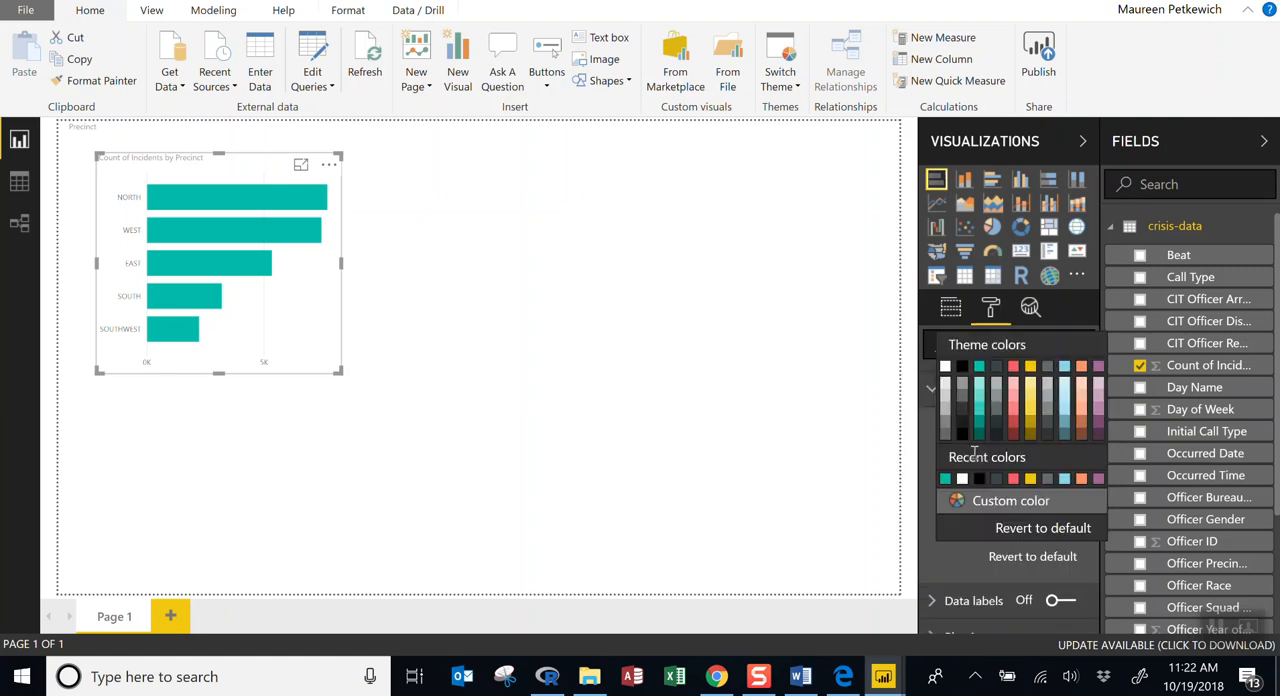
click(1013, 414)
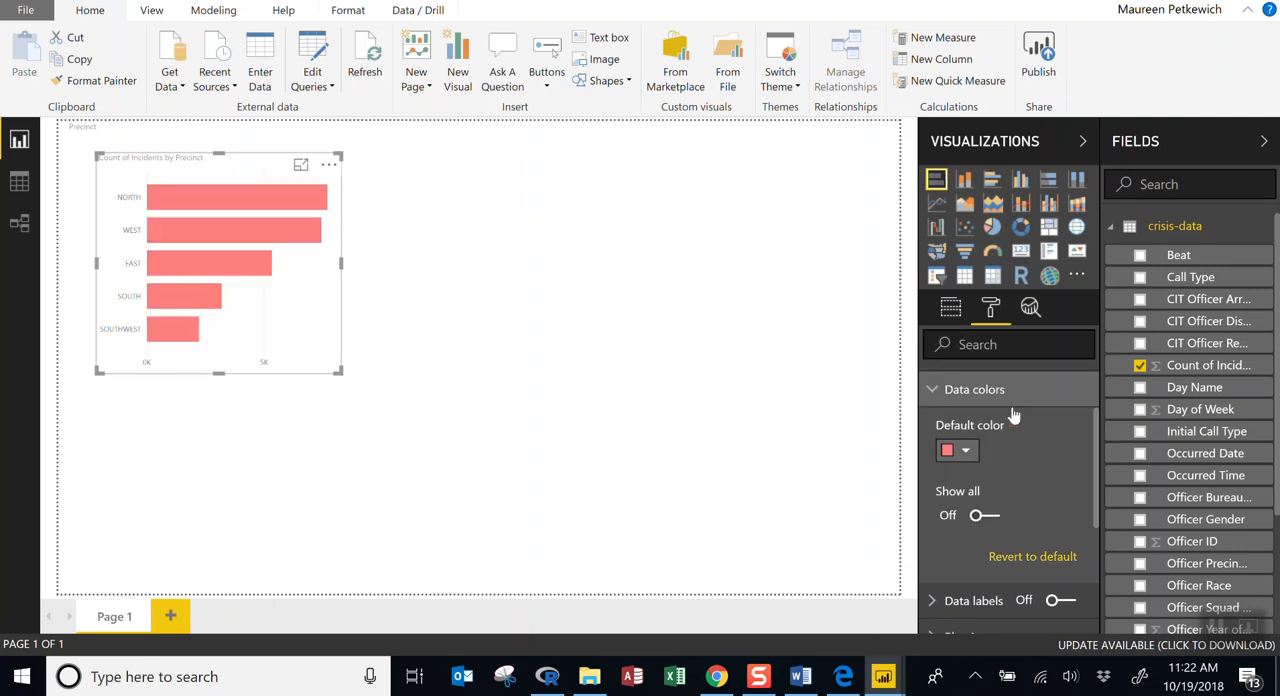
click(965, 451)
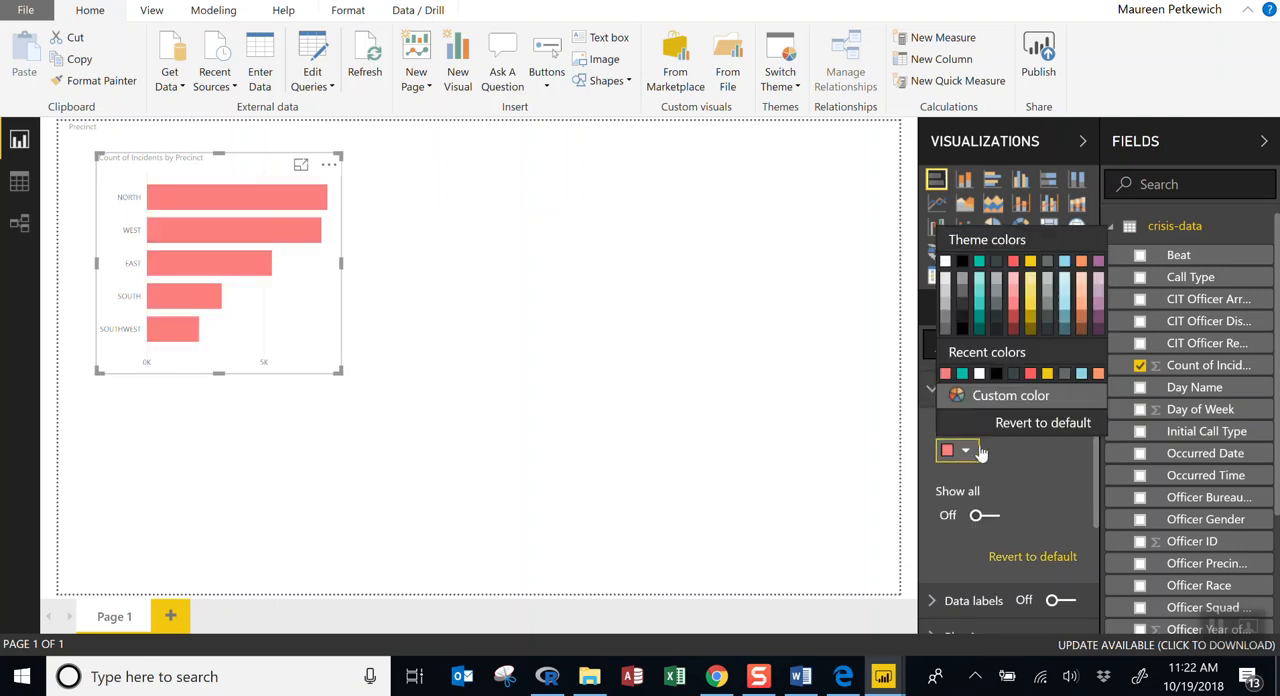
click(980, 301)
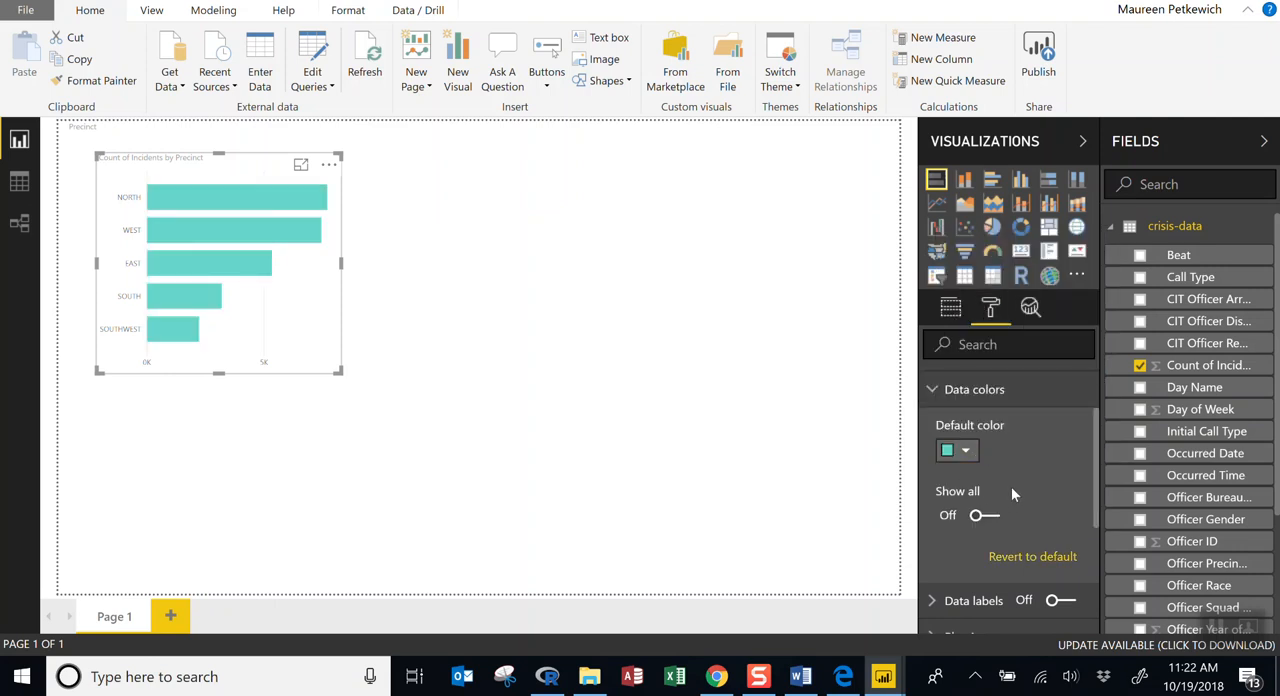
Turn on data labels for the bars of the incident chart.
scroll(1005, 493, down, 5)
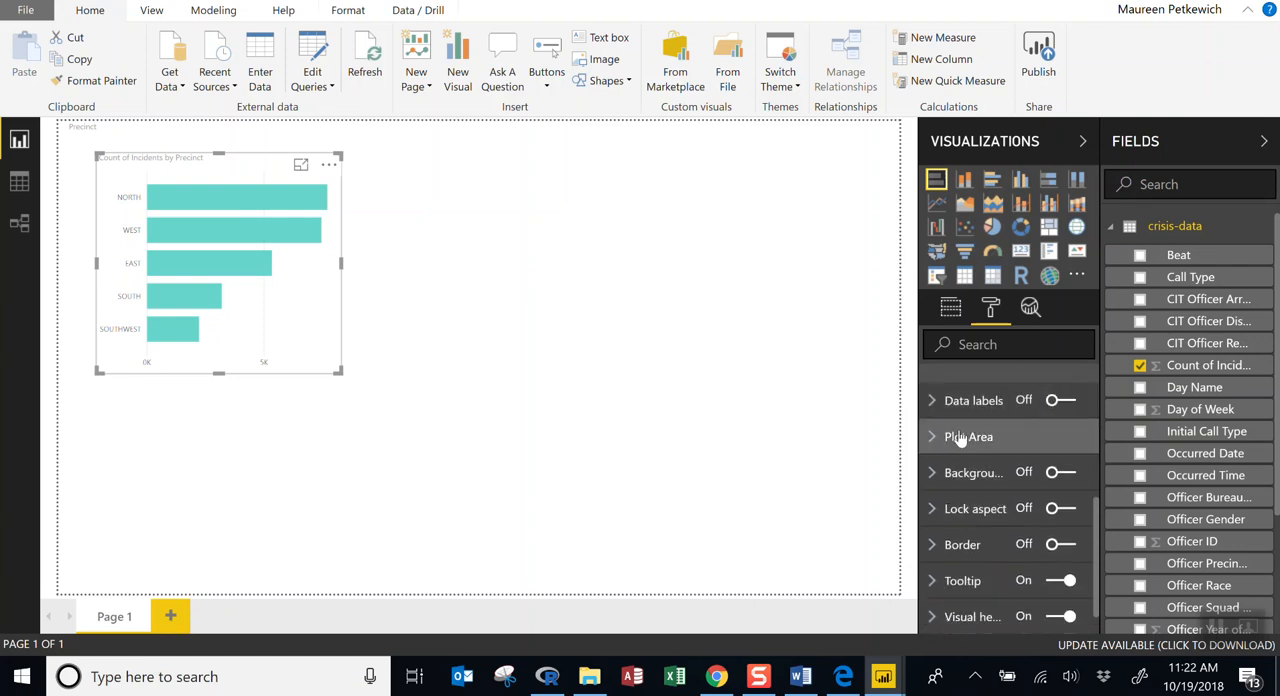
click(931, 401)
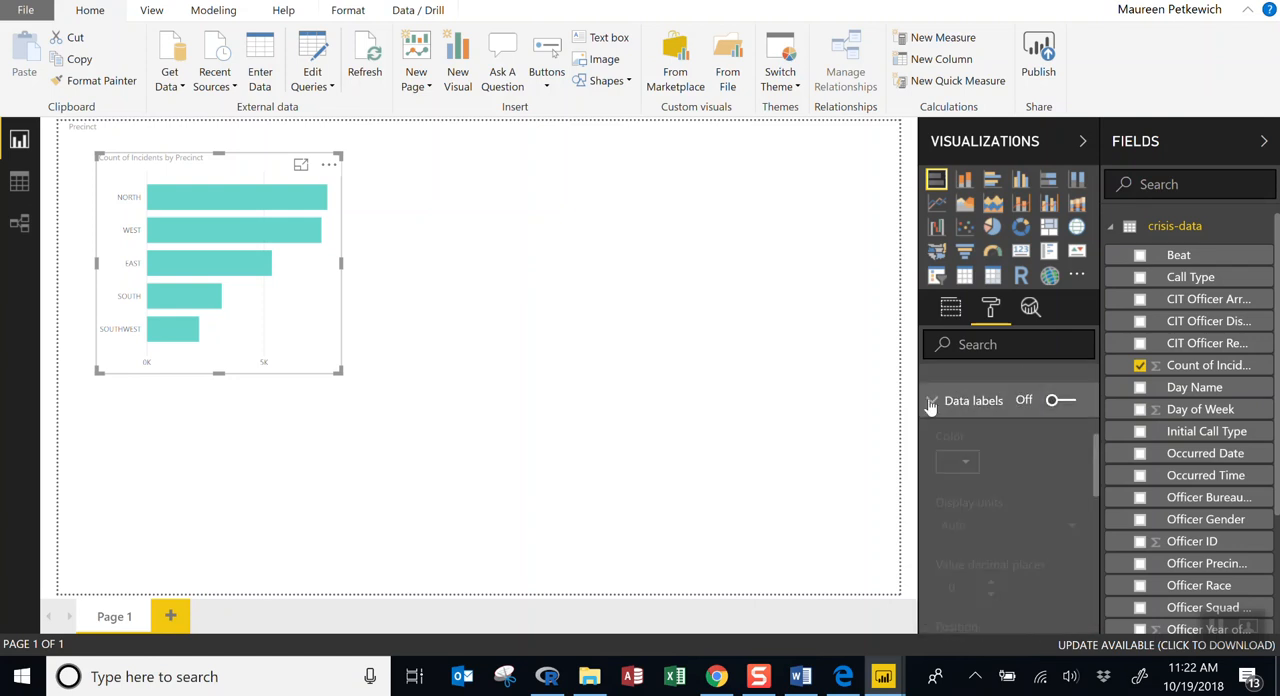
click(931, 401)
click(1062, 401)
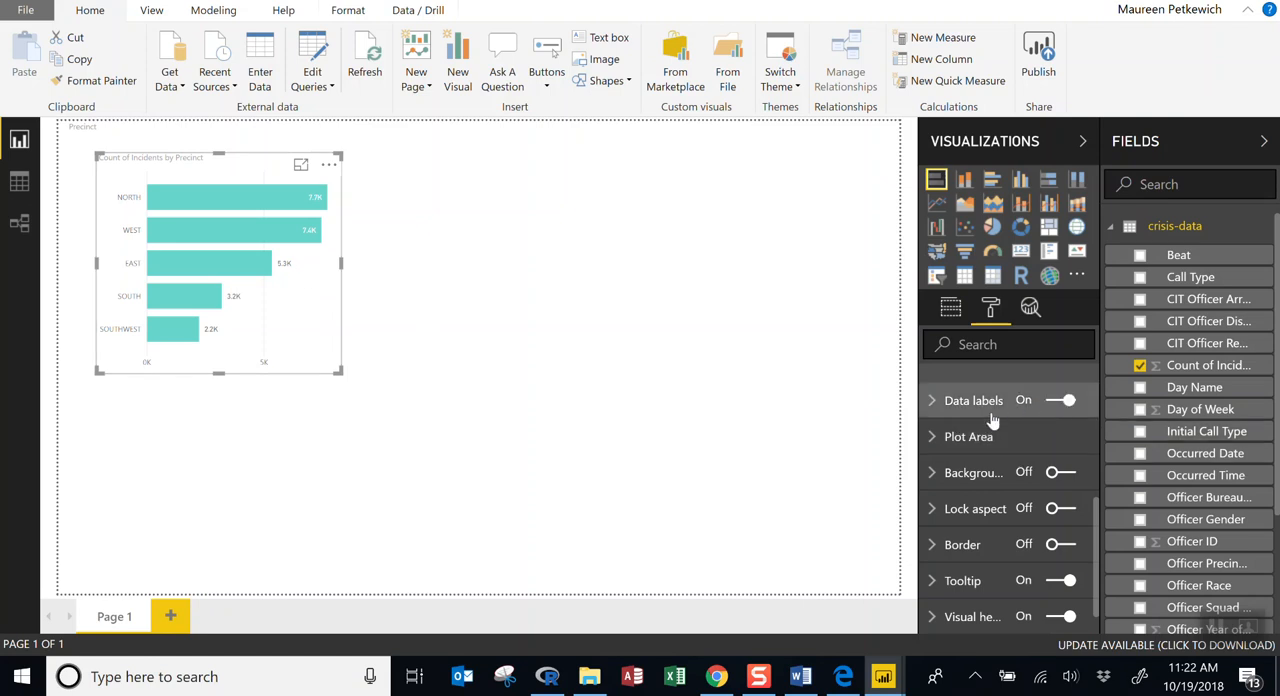
Set the transparency of the bar chart's plot area to 55% and collapse those options.
click(940, 444)
click(1056, 495)
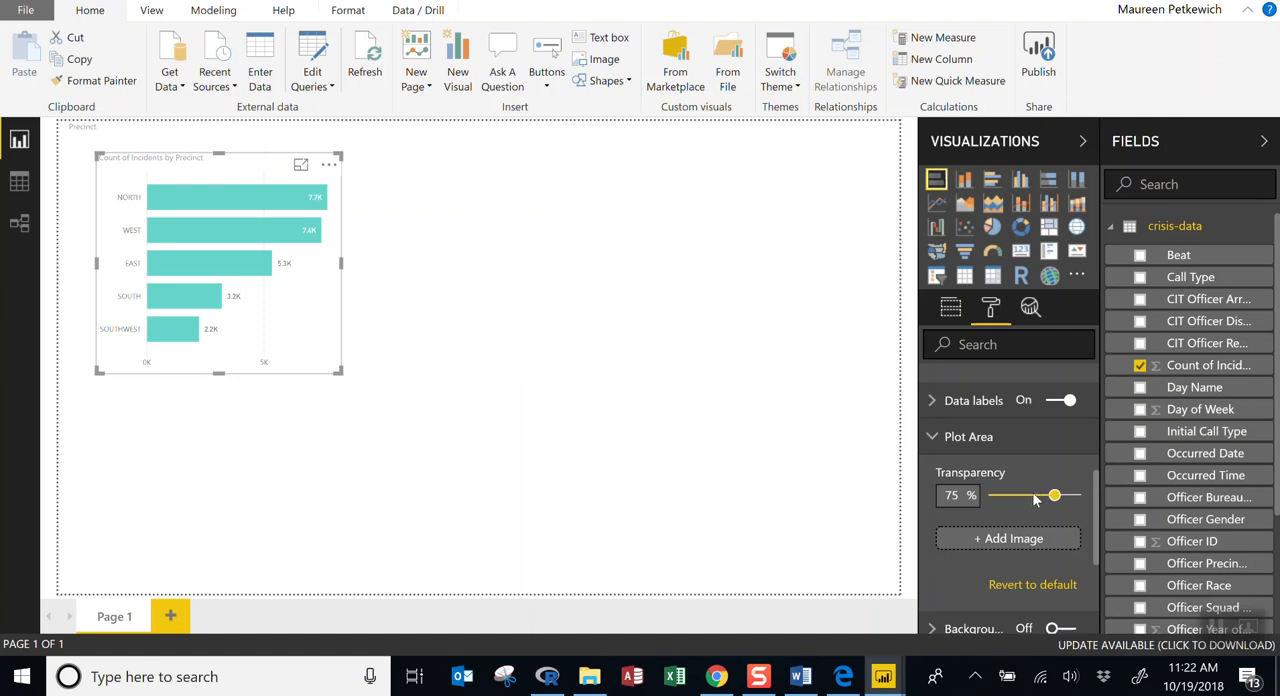
mouse_move(1054, 497)
mouse_down()
mouse_move(1010, 508)
mouse_move(1038, 498)
mouse_up()
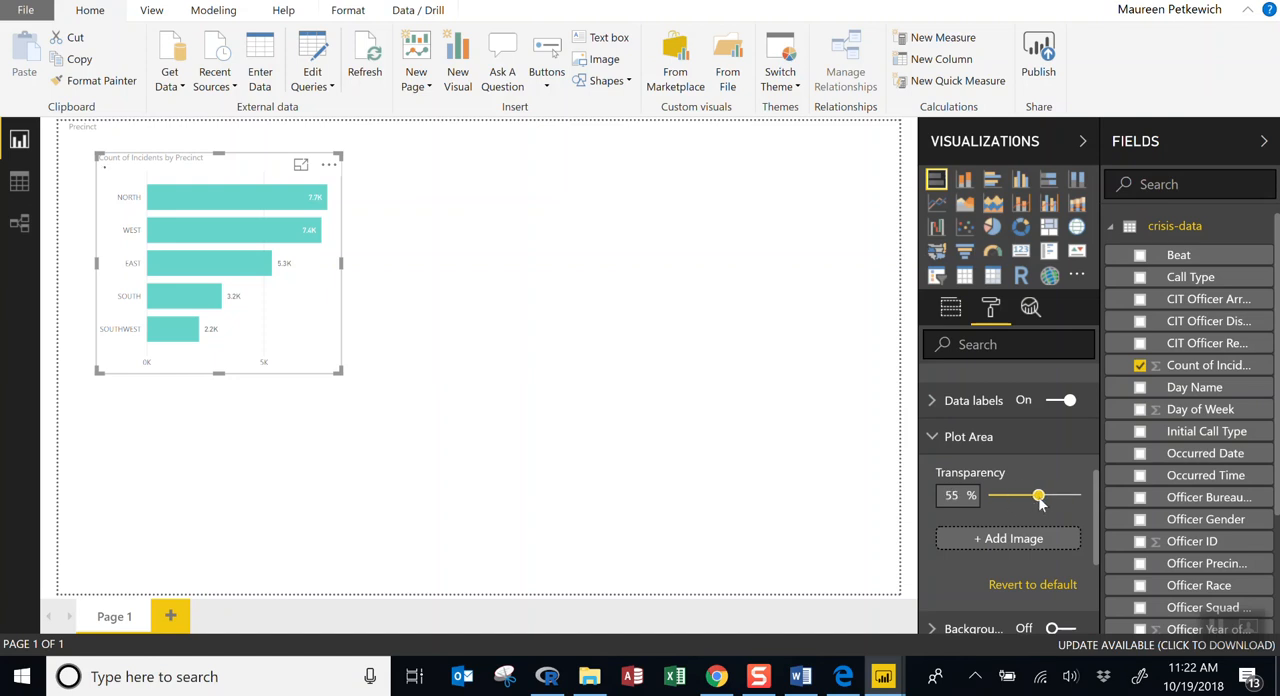
click(938, 446)
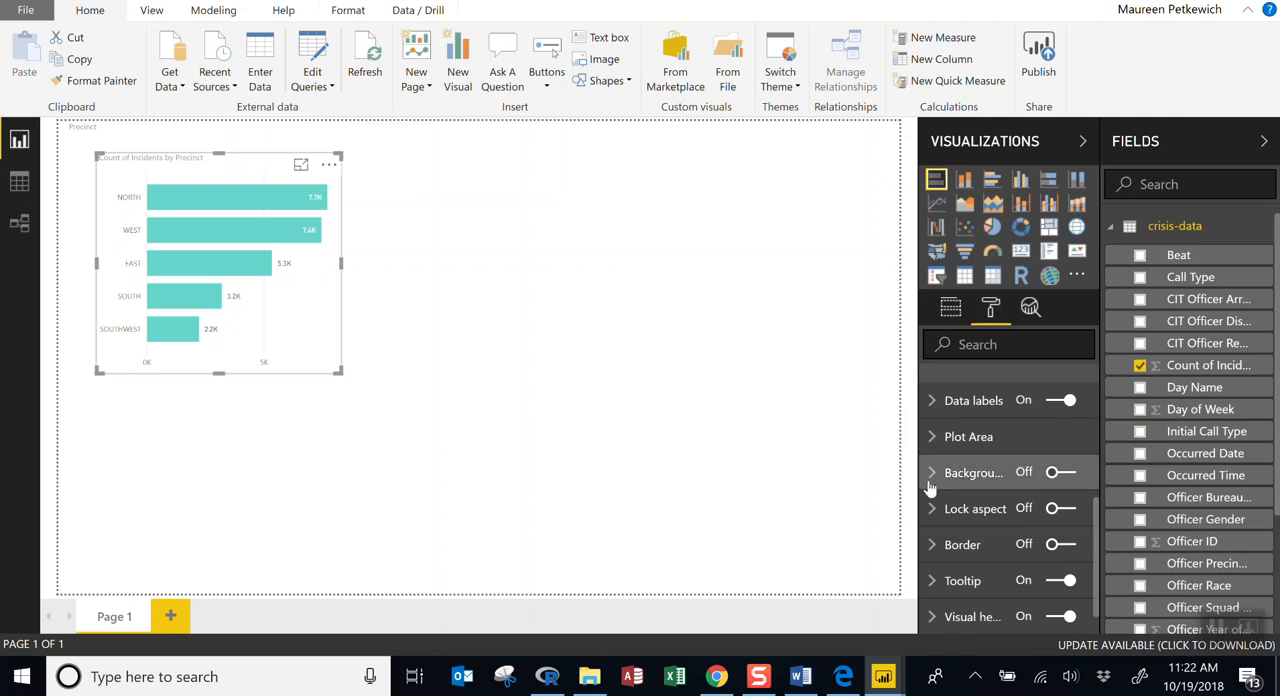
Turn on the bar chart's background, try yellow as its color, set it to white, and deselect the chart.
click(931, 486)
click(1060, 474)
click(965, 533)
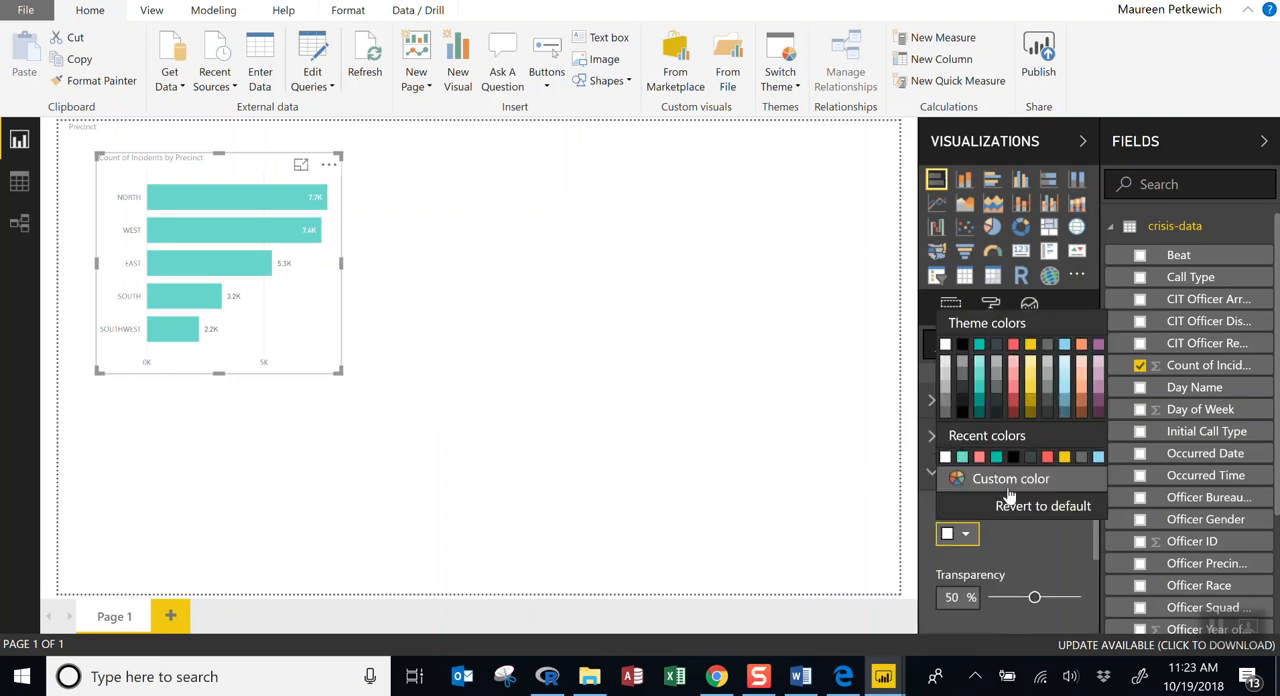
click(1029, 400)
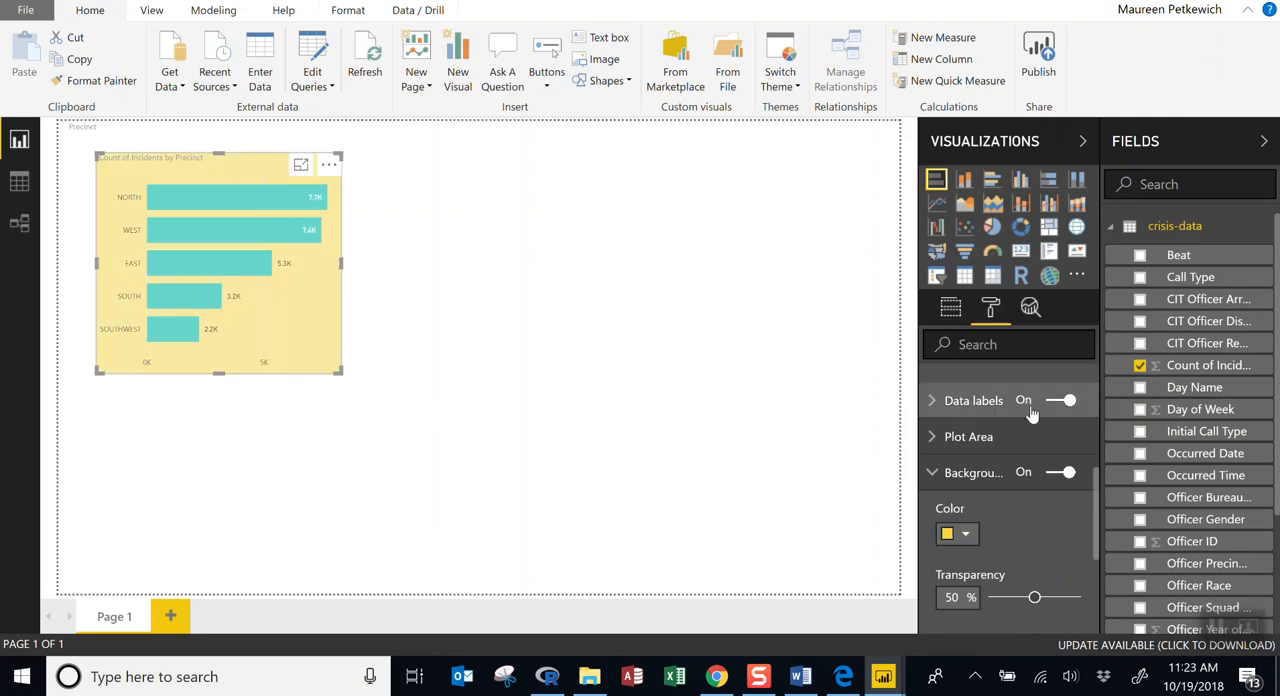
click(965, 533)
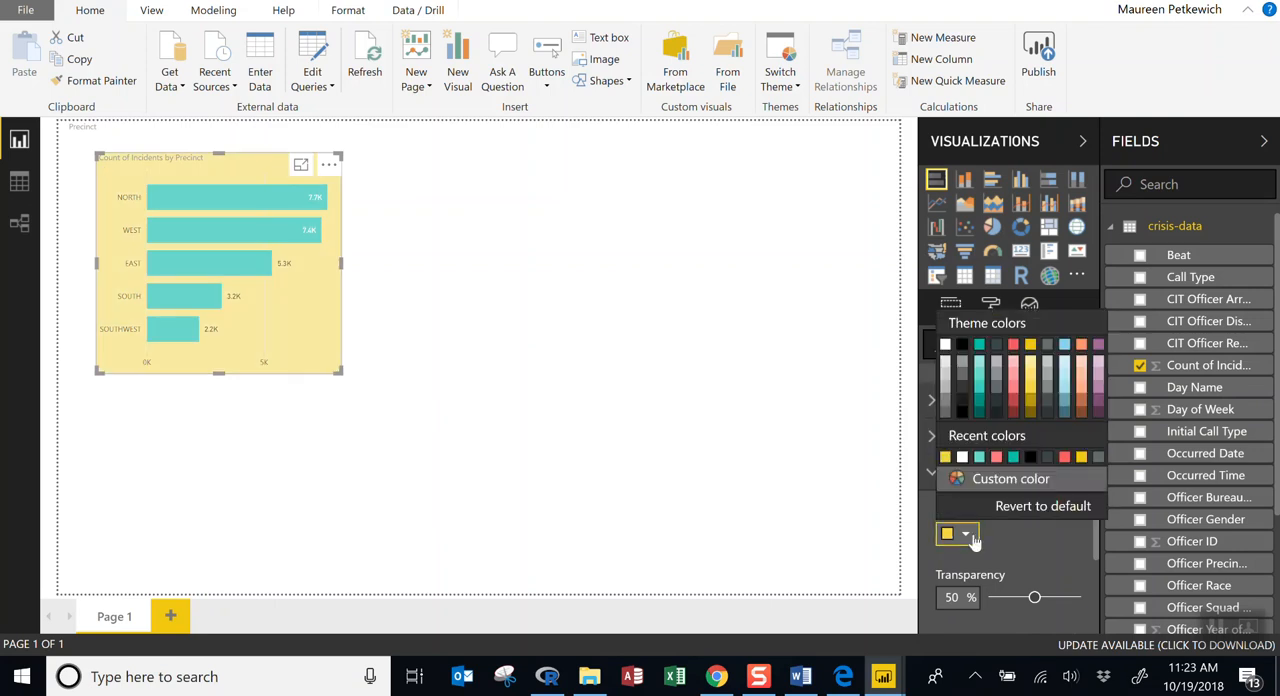
click(944, 348)
click(820, 441)
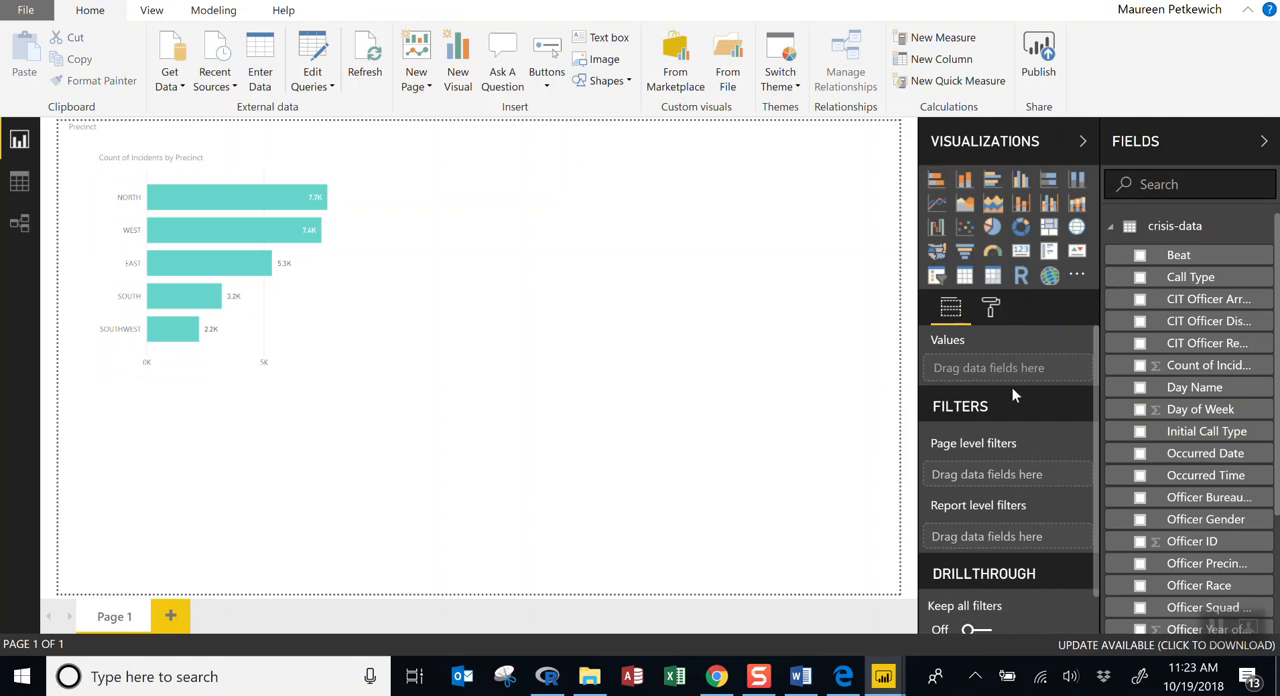
Compare the fields and formatting options offered for the empty page with those offered for the selected bar chart.
click(990, 307)
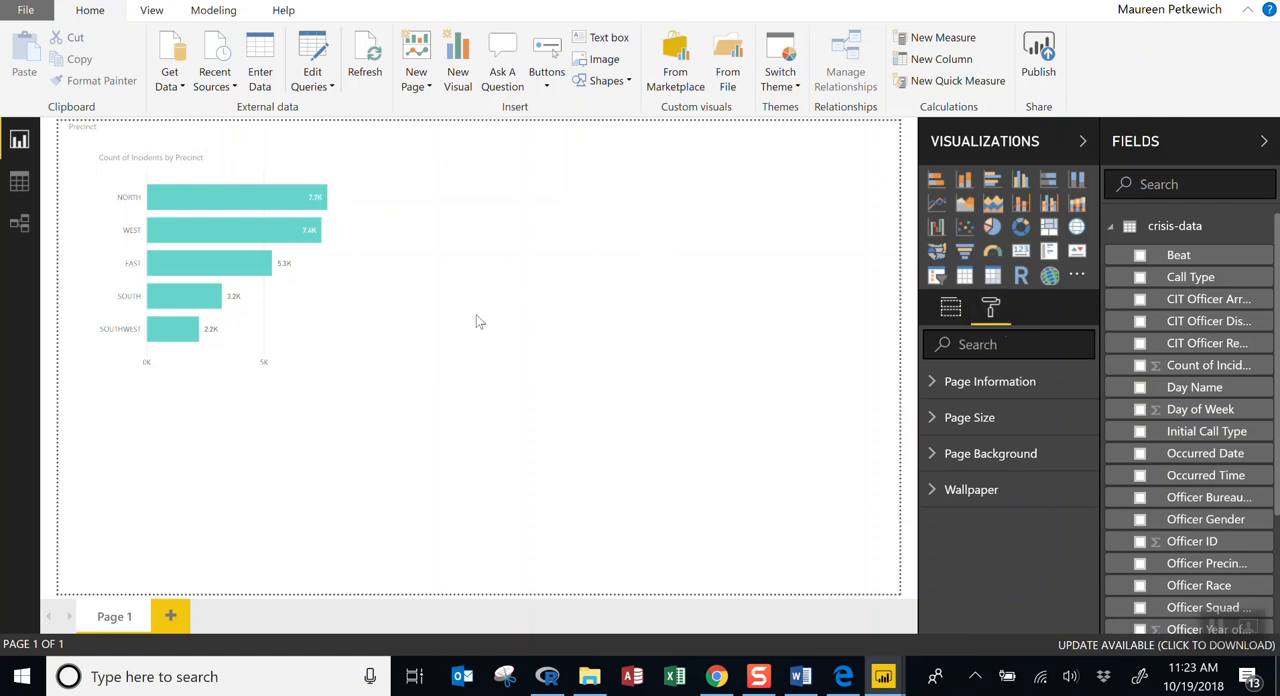
click(298, 305)
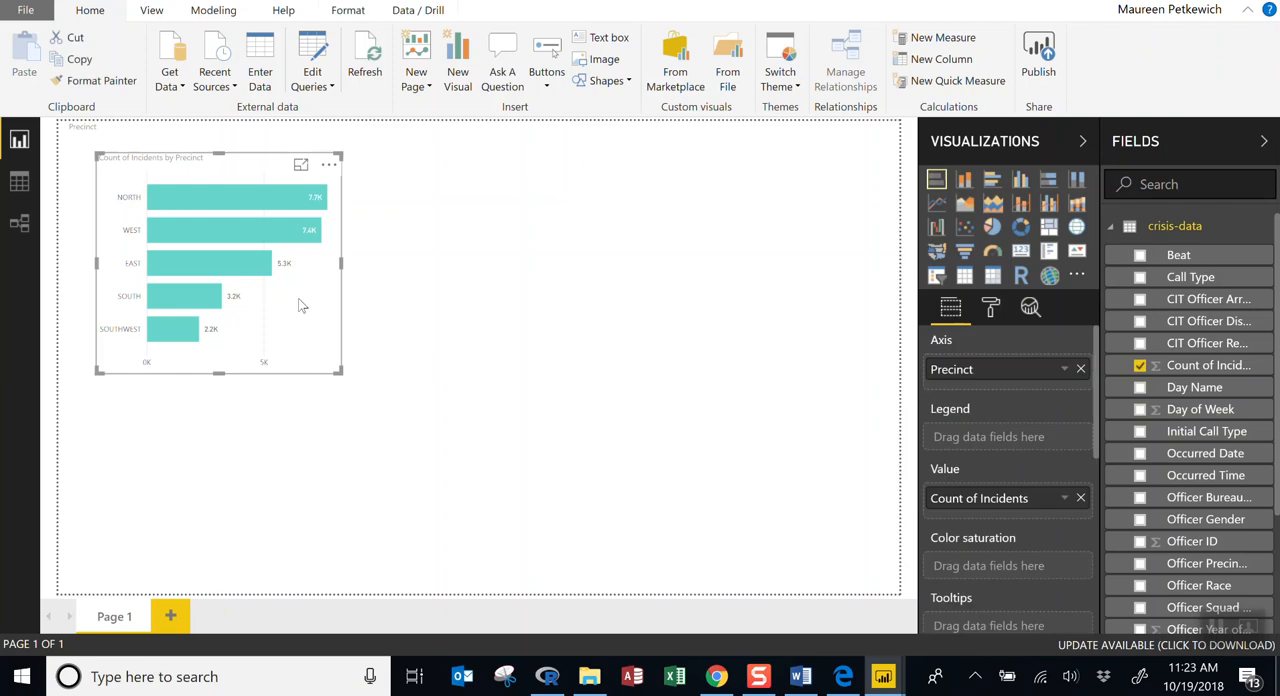
click(616, 331)
click(307, 318)
click(497, 296)
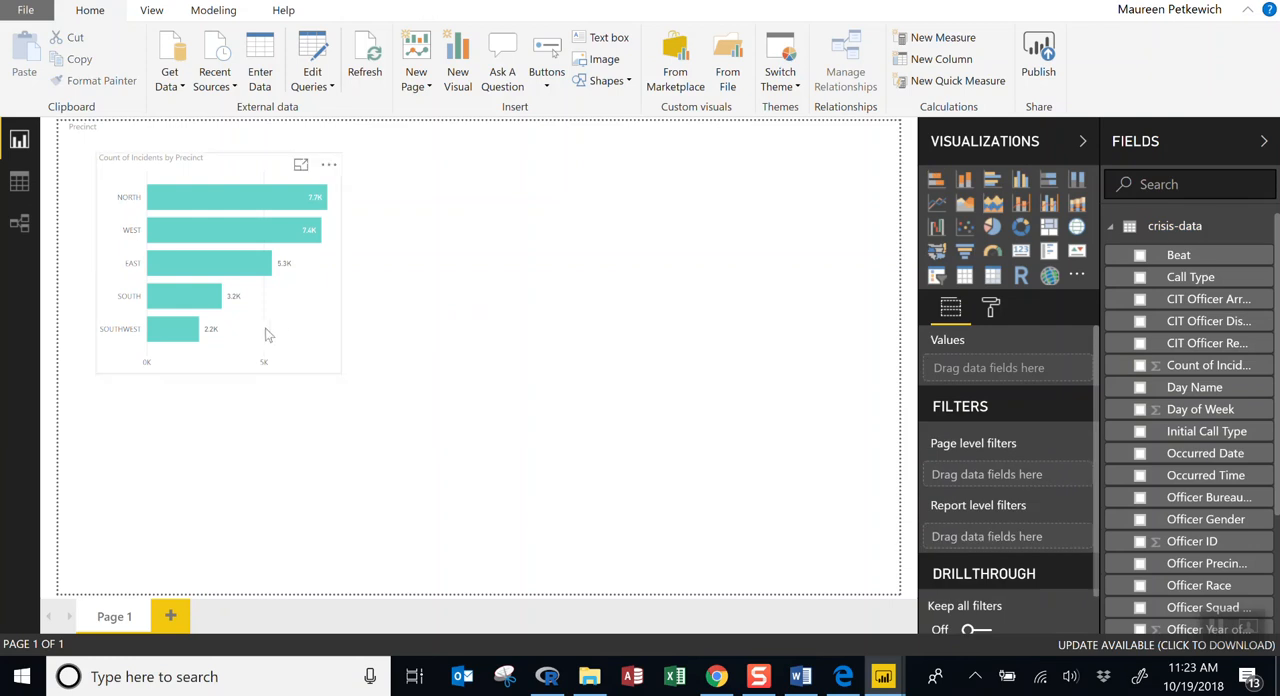
click(263, 338)
click(443, 322)
click(337, 331)
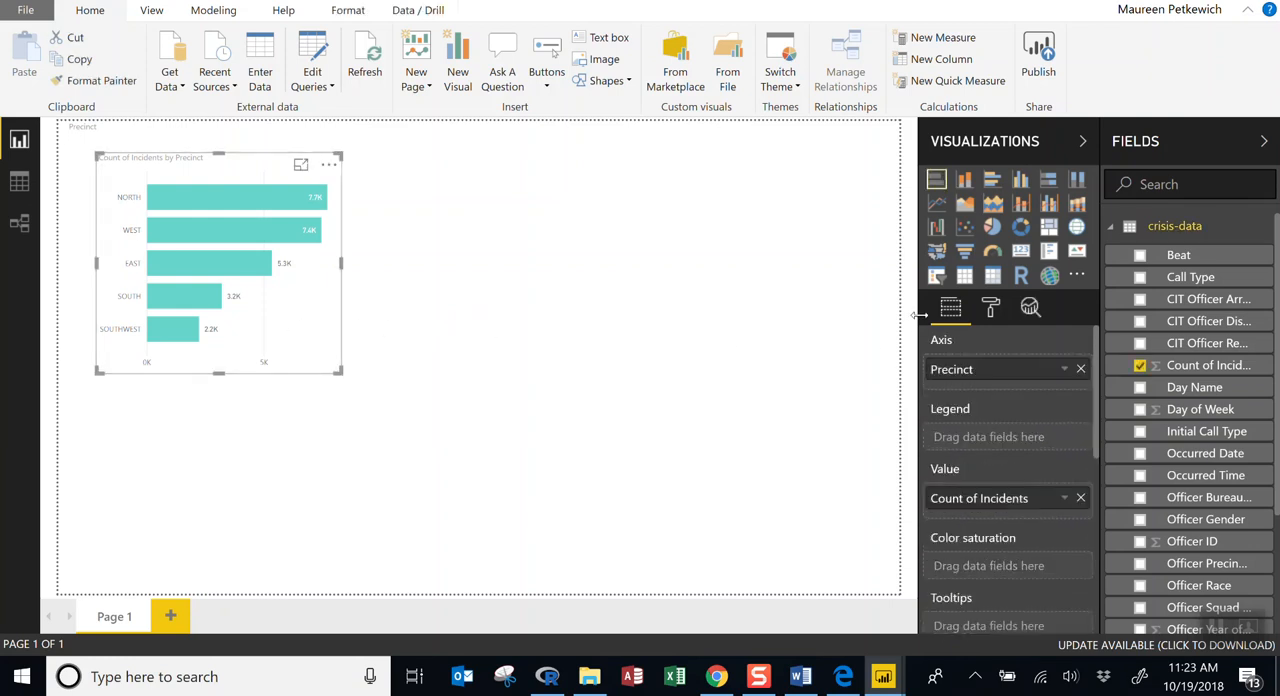
click(993, 312)
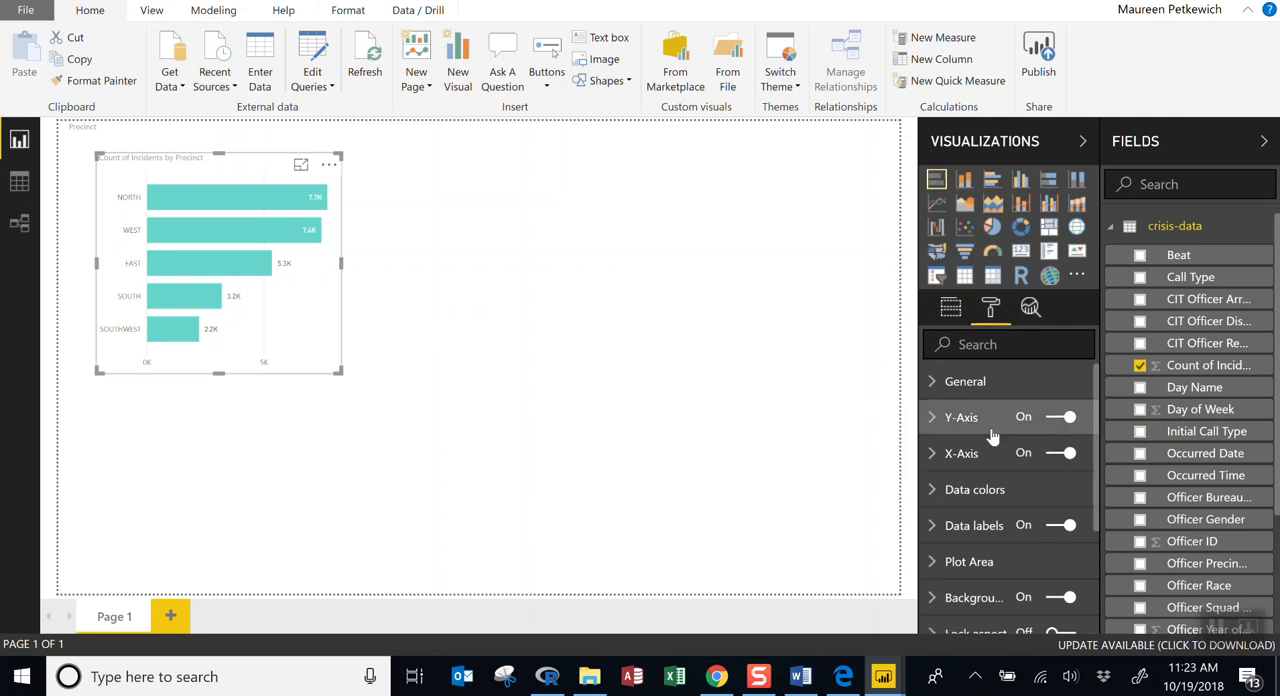
scroll(1010, 441, down, 3)
scroll(1008, 443, up, 2)
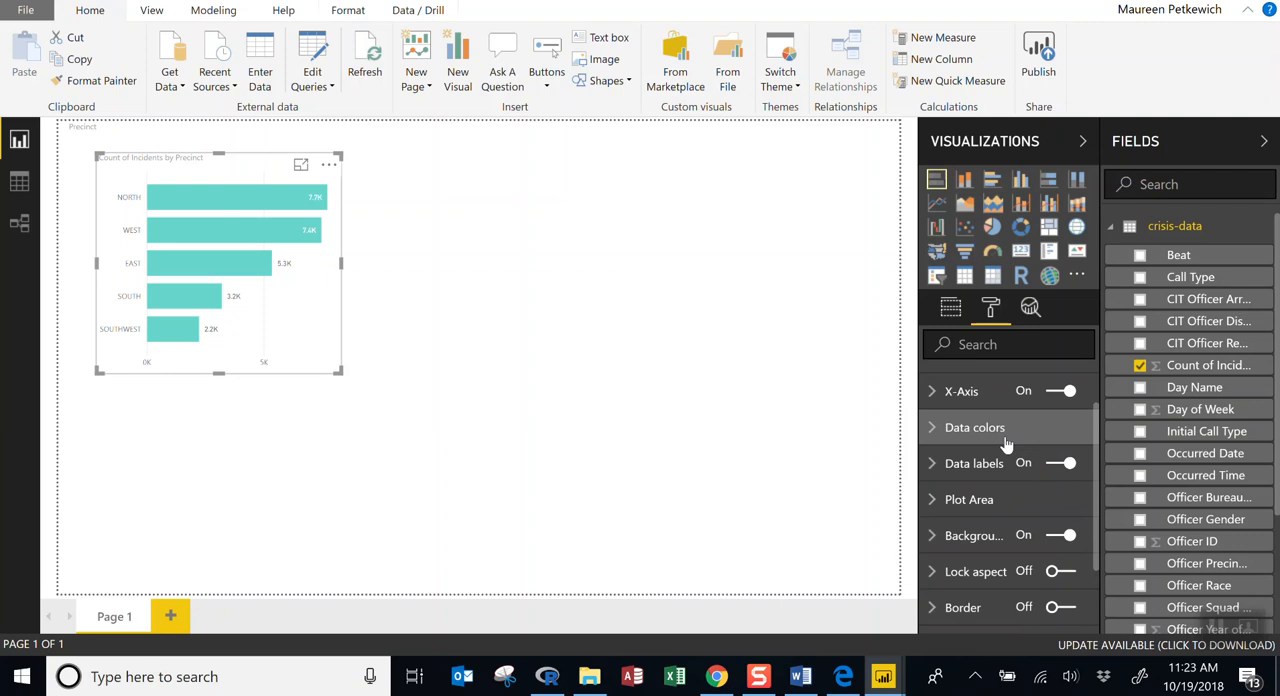
click(399, 307)
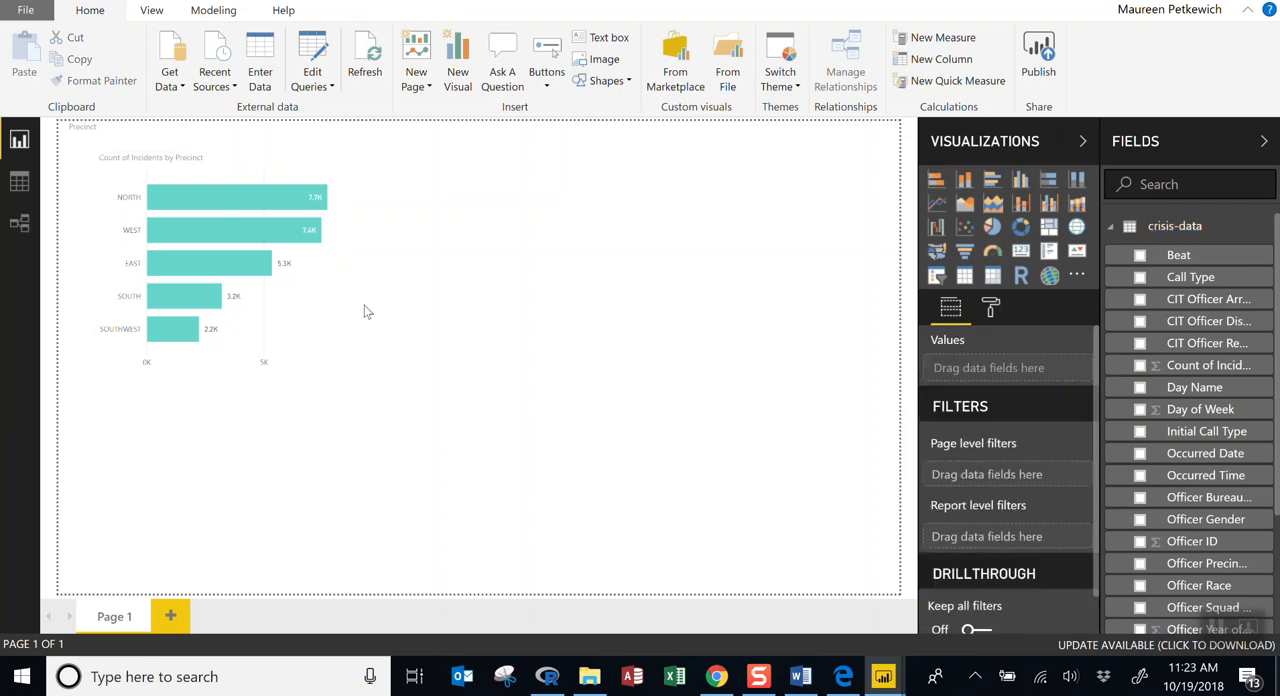
click(279, 313)
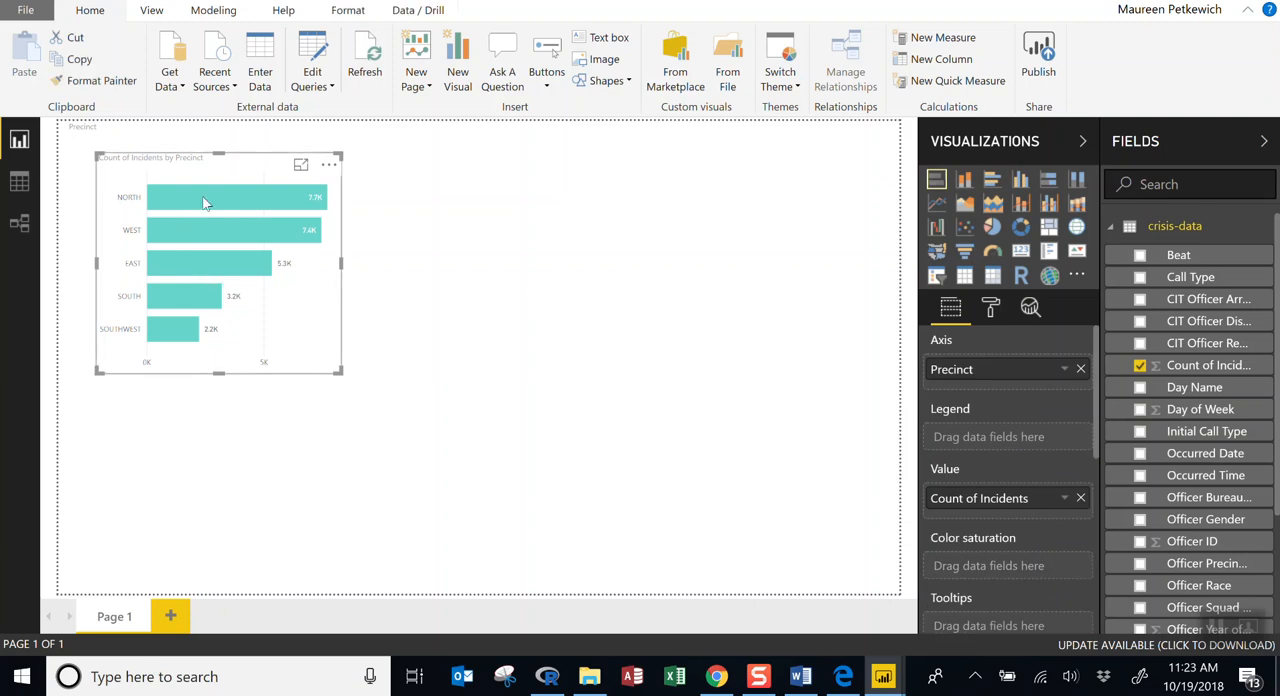
Set the font color of the bar chart's title to black, dismissing the mail notification.
click(988, 308)
scroll(1020, 500, down, 4)
scroll(1020, 525, up, 4)
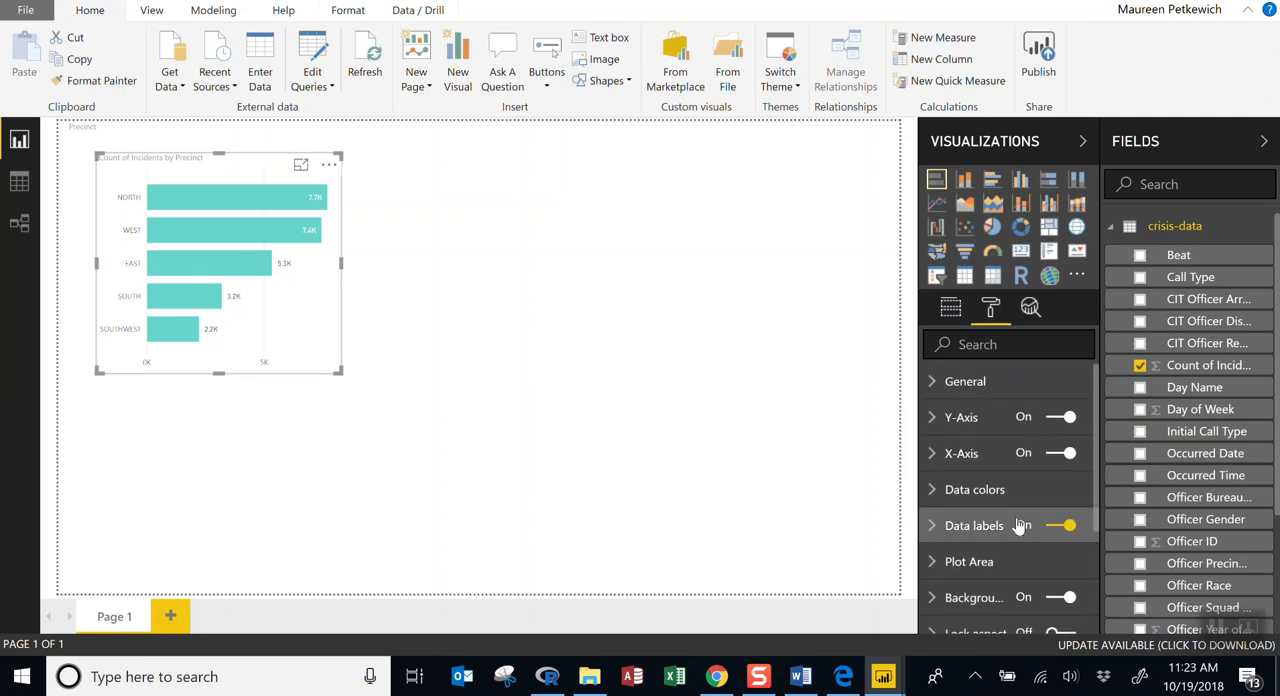
scroll(1016, 525, down, 3)
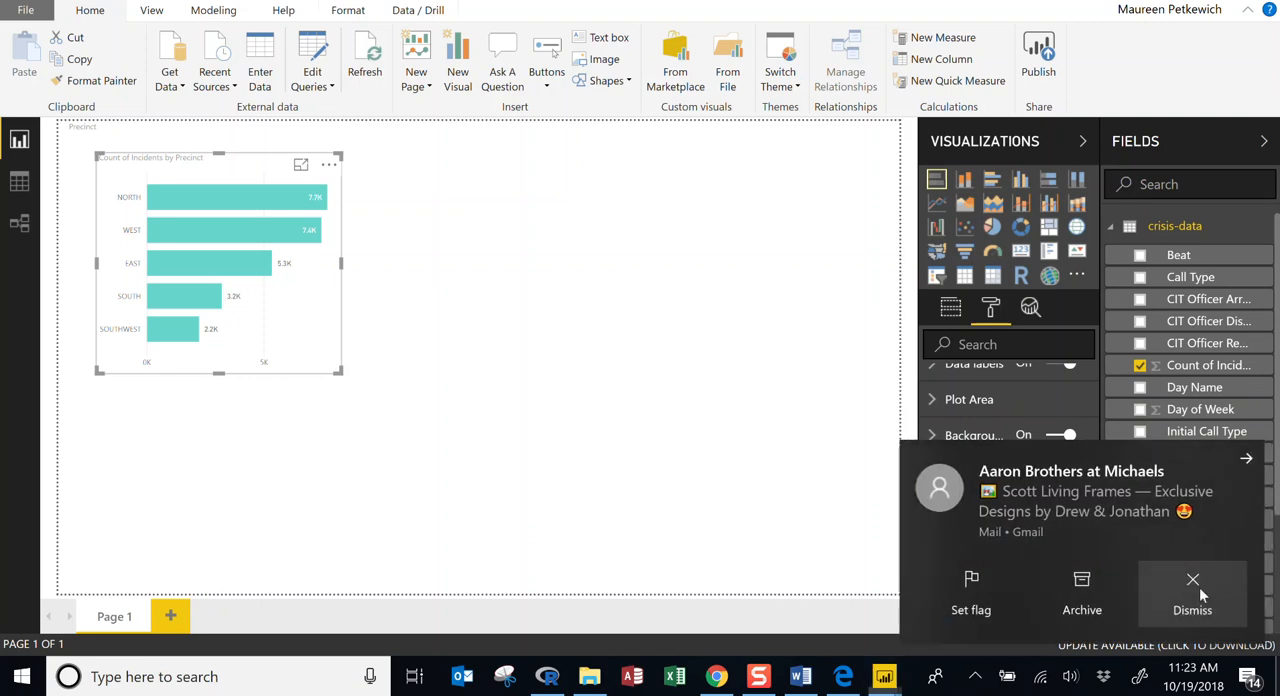
click(1199, 587)
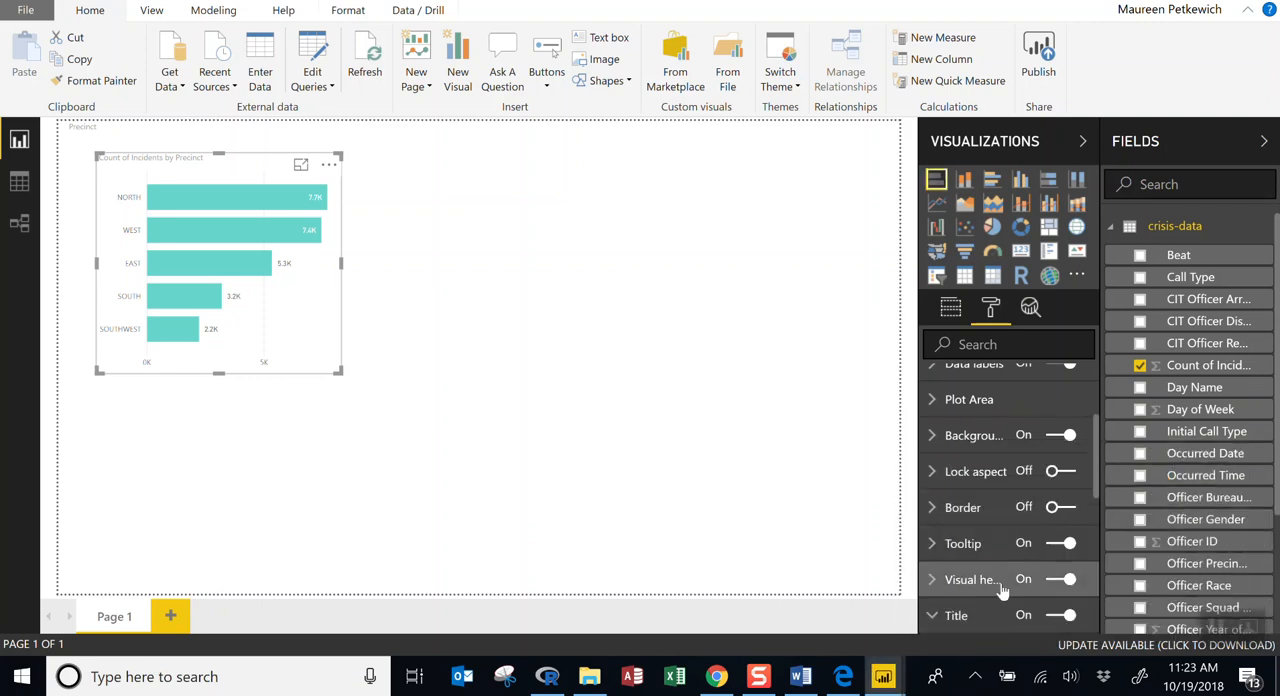
scroll(1022, 562, down, 2)
click(990, 477)
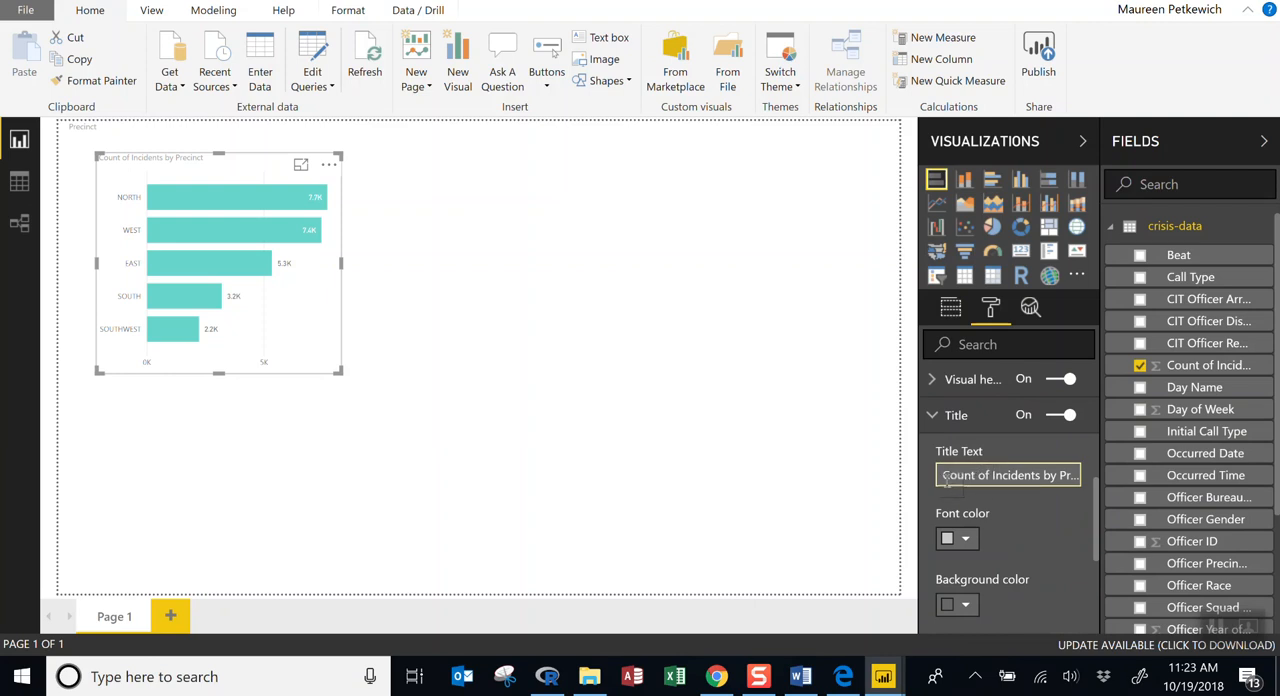
drag(945, 480, 1084, 477)
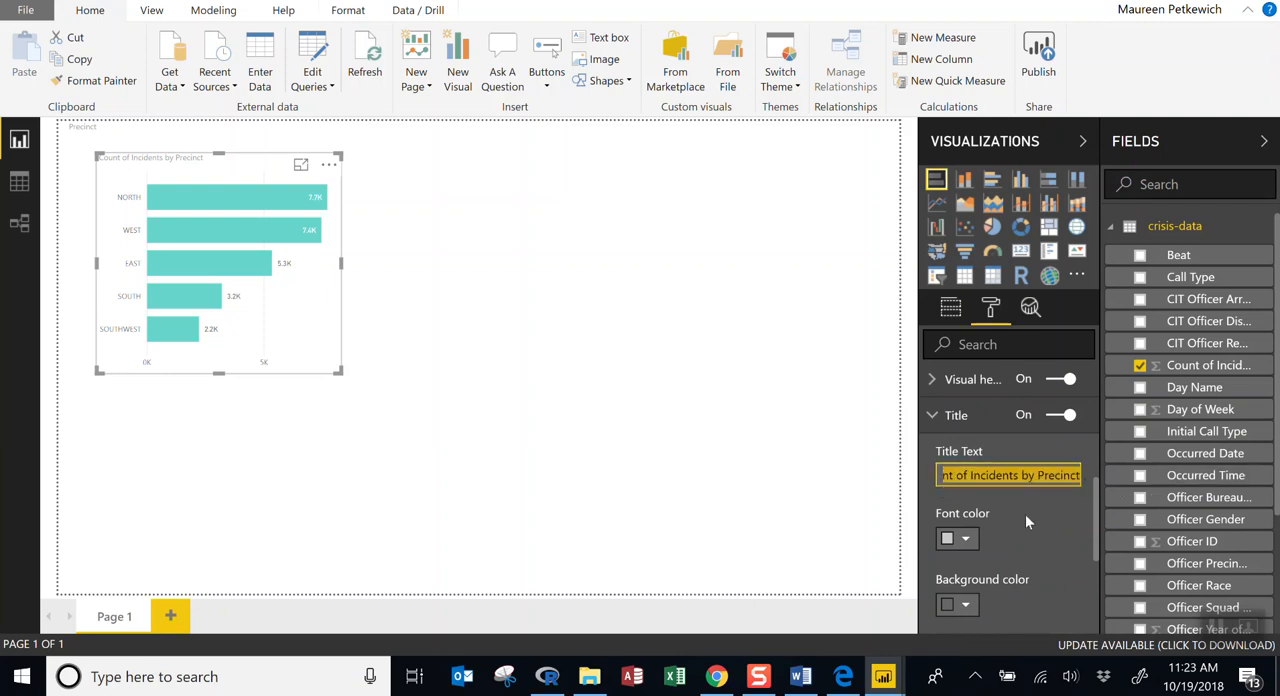
click(965, 540)
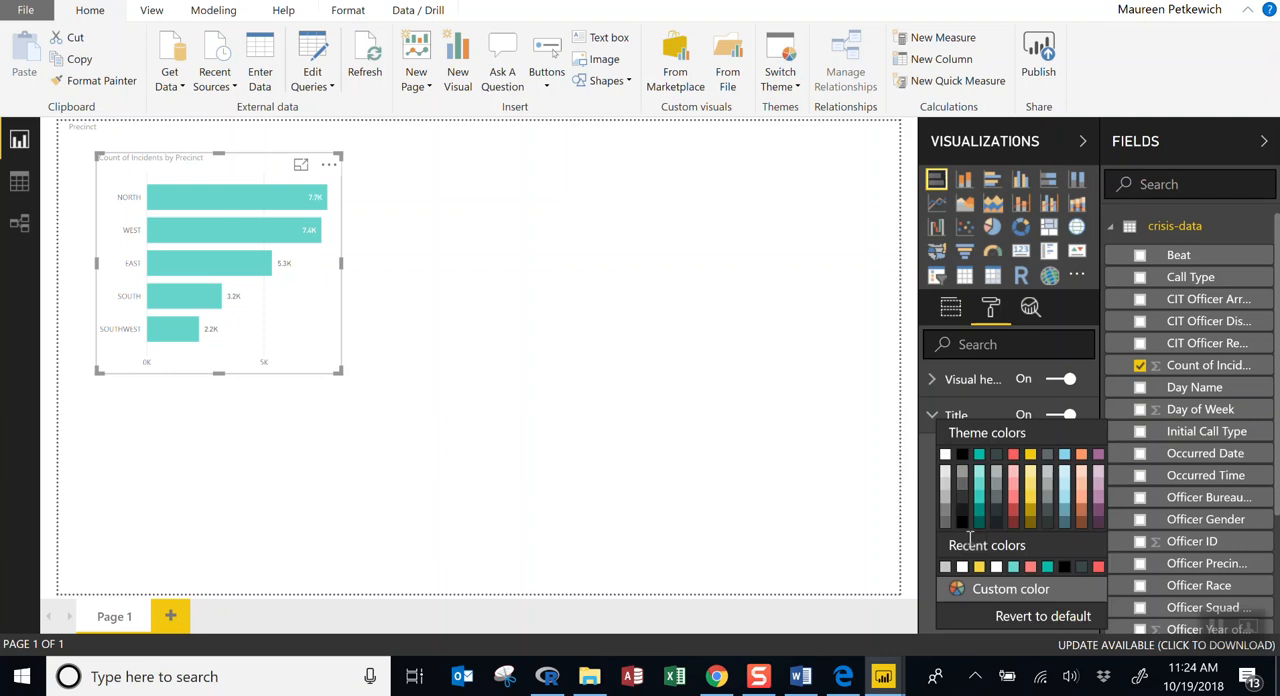
click(963, 455)
Set the chart title's text size to 14 and return to the chart's field assignments.
scroll(1028, 560, down, 5)
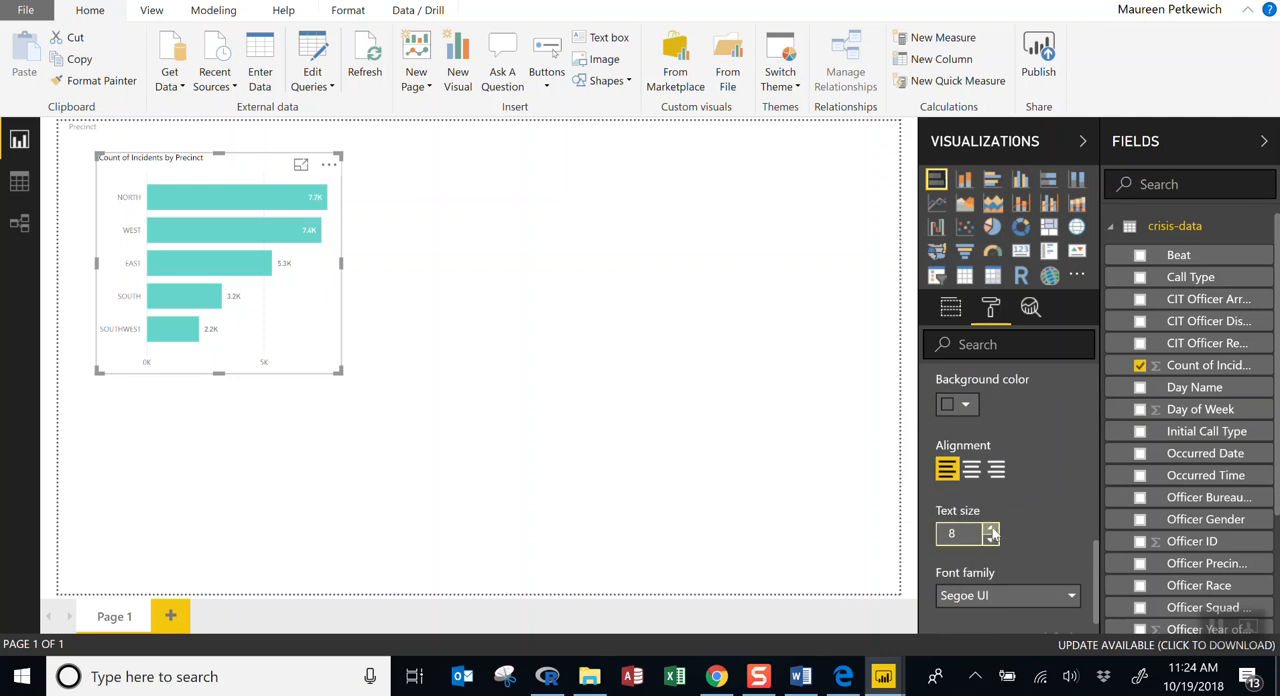
click(991, 531)
click(991, 531)
click(991, 531)
click(991, 531)
click(991, 531)
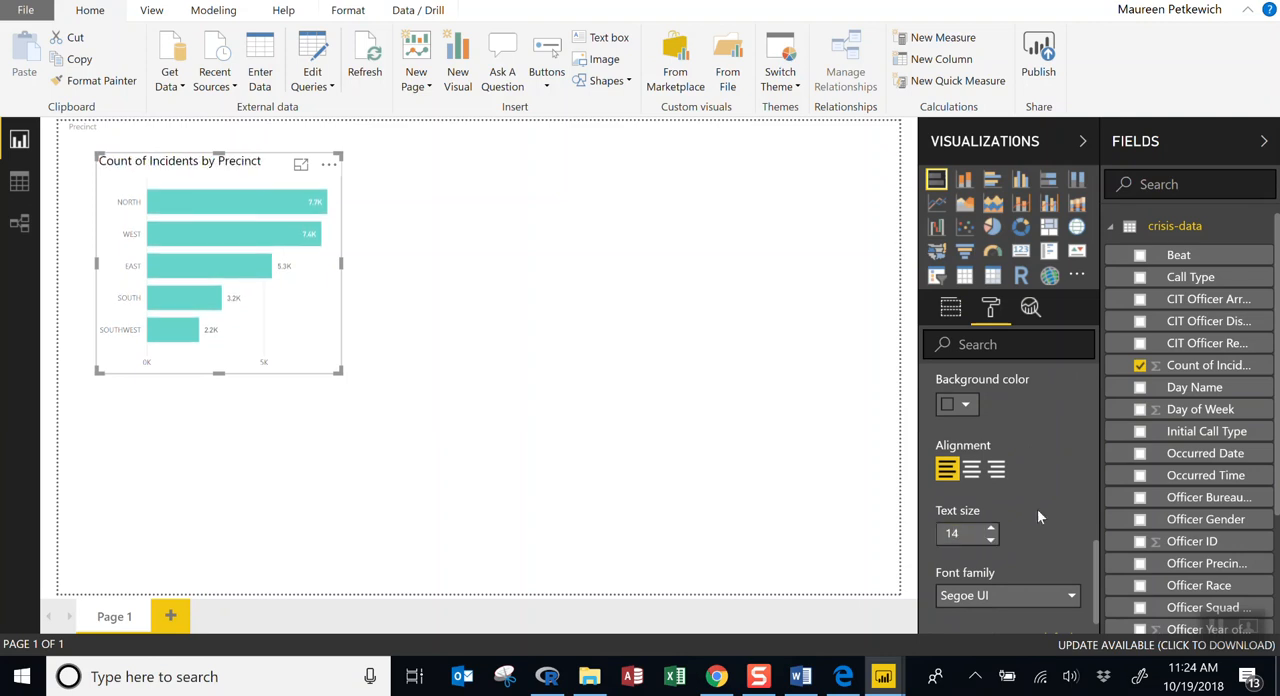
scroll(1037, 508, down, 1)
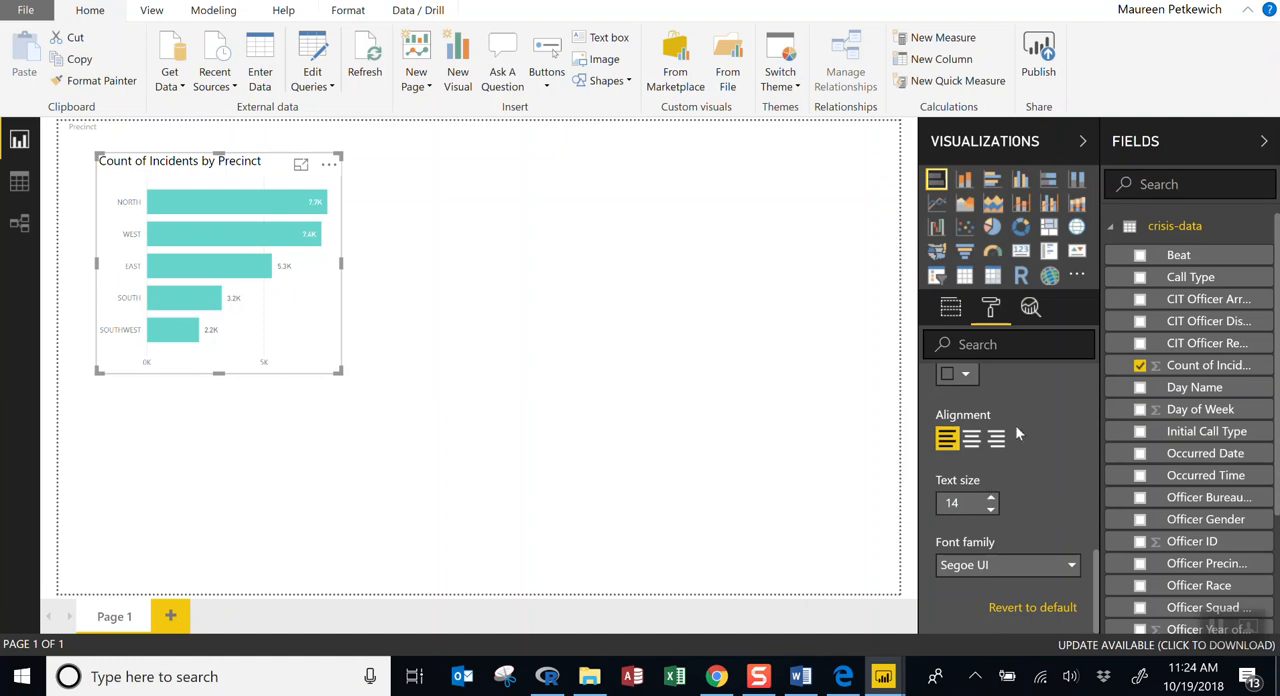
click(950, 308)
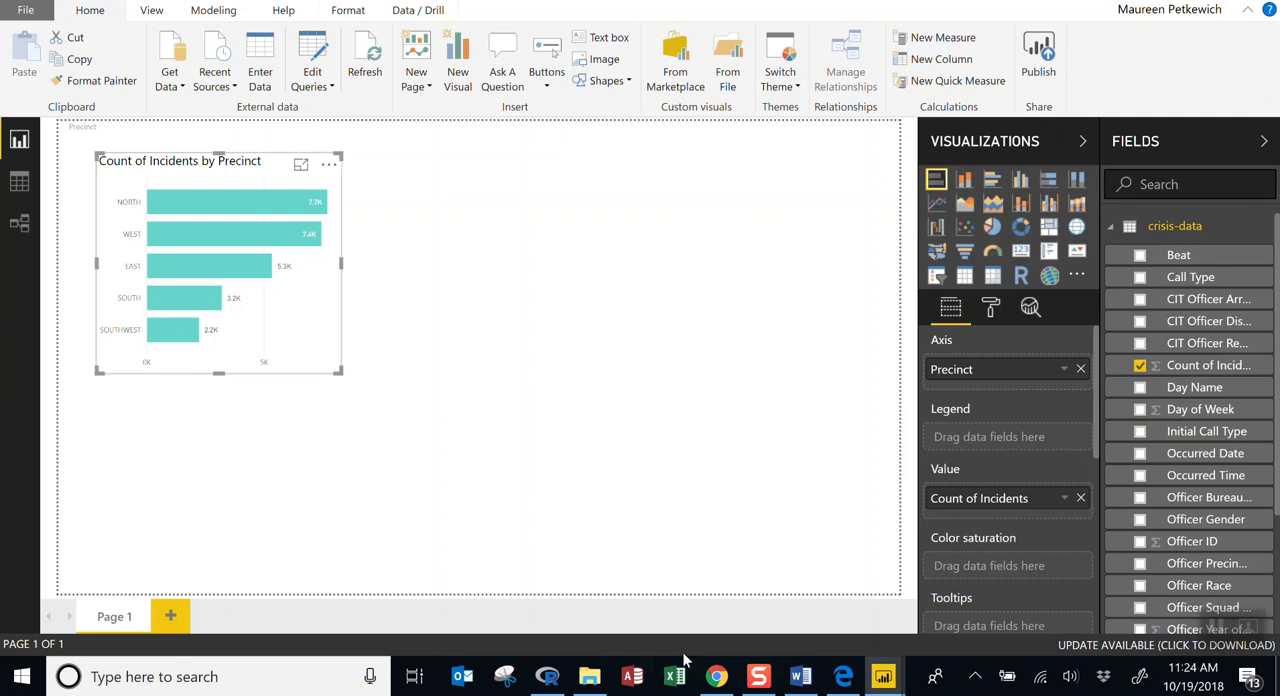
mouse_move(758, 677)
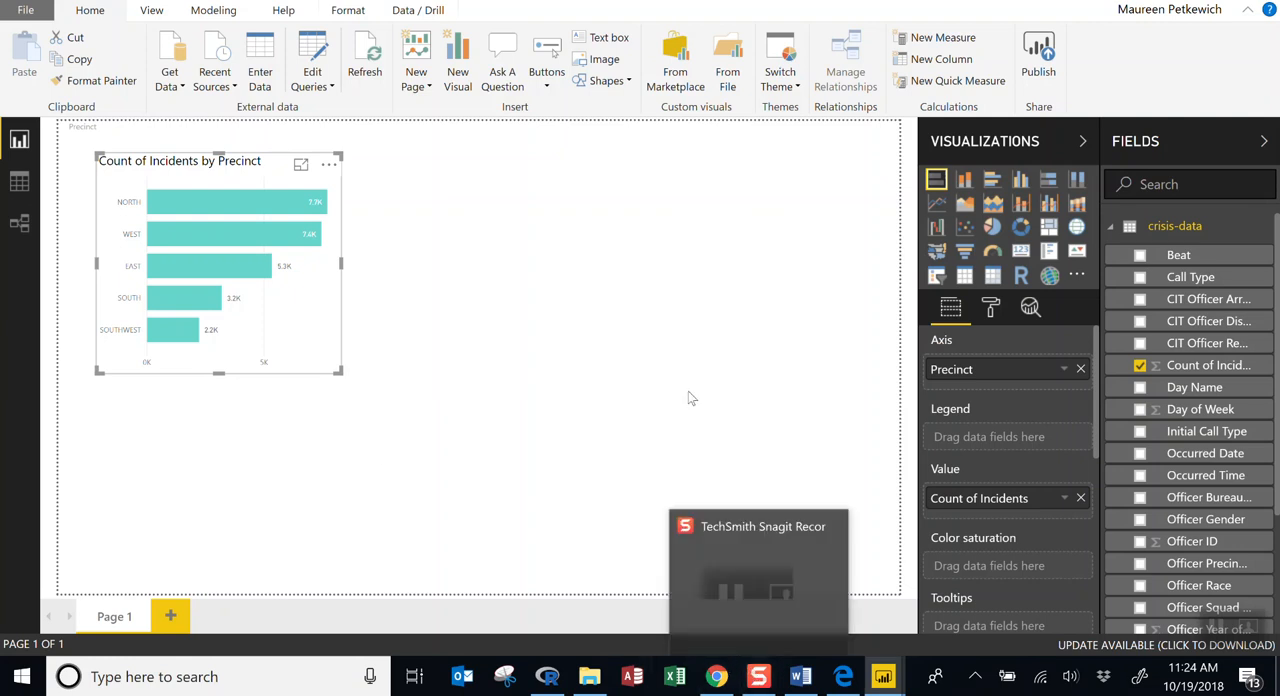
click(757, 678)
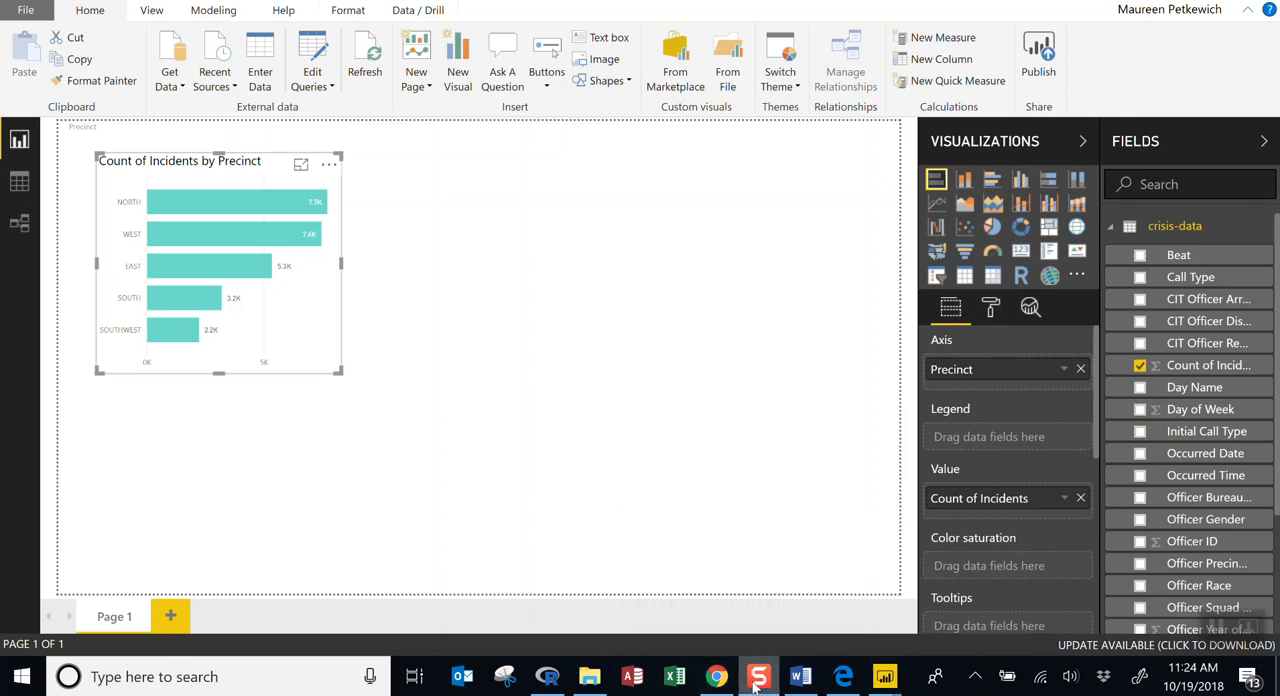